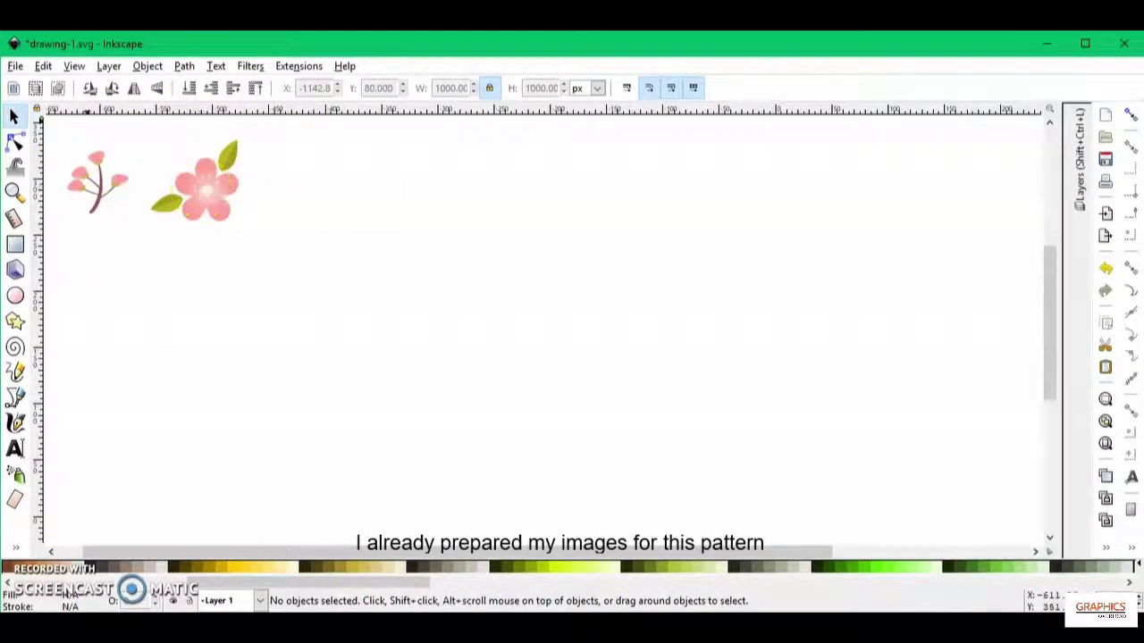
Select the Rectangle tool to draw beside the two cherry blossom images.
click(14, 250)
Draw a lime-green rectangle and set its width and height to 1000 px.
mouse_move(377, 208)
mouse_down()
mouse_move(439, 288)
mouse_move(598, 379)
mouse_up()
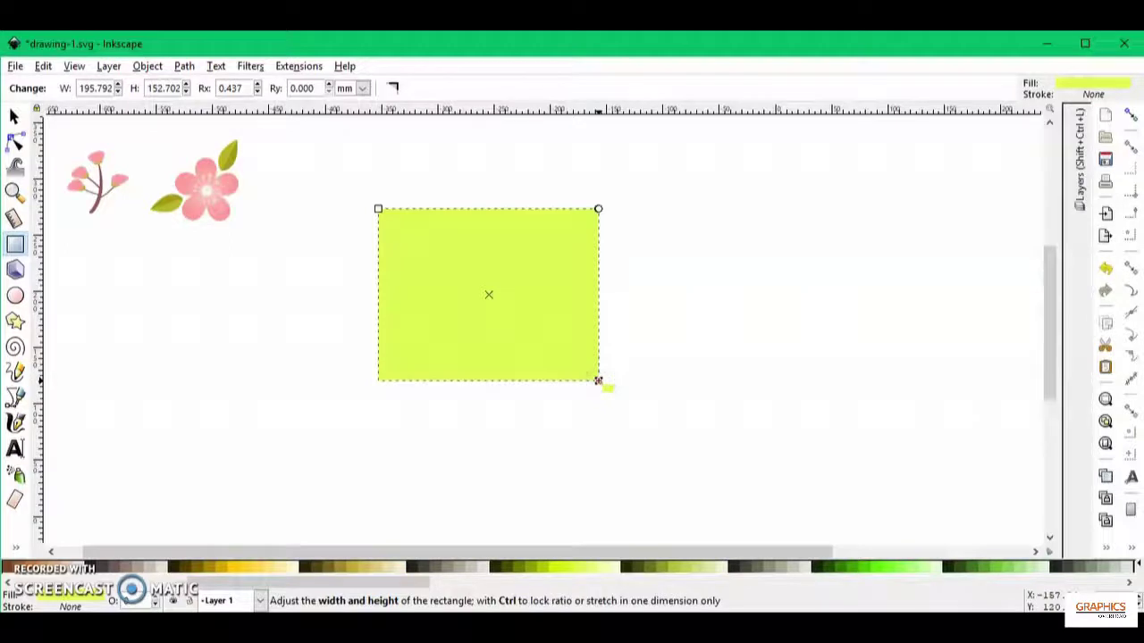
click(14, 116)
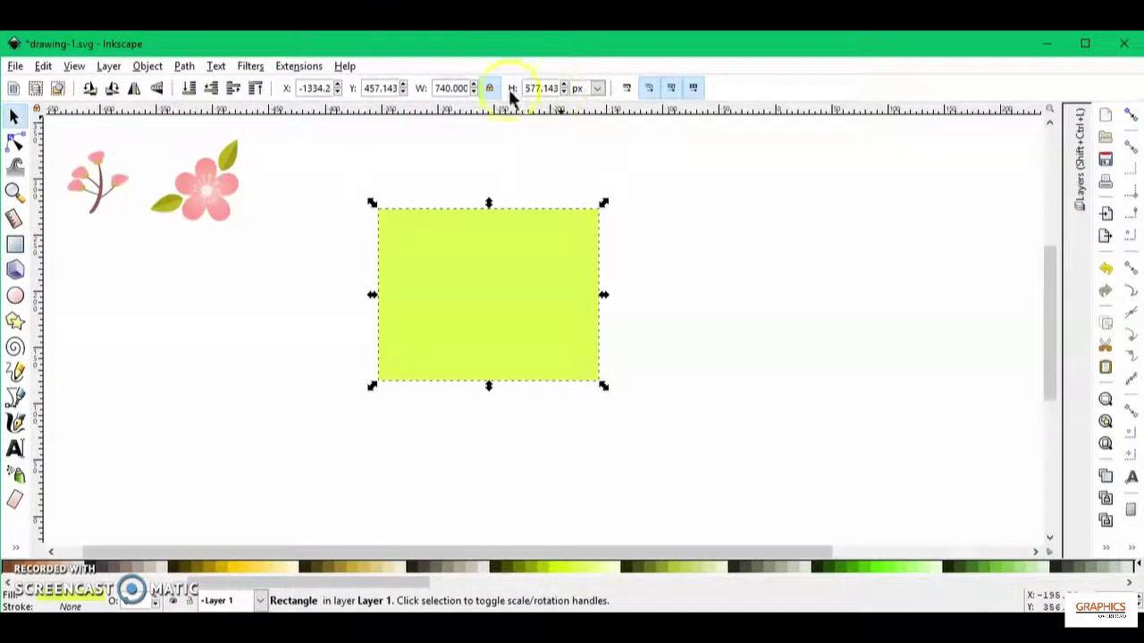
click(451, 88)
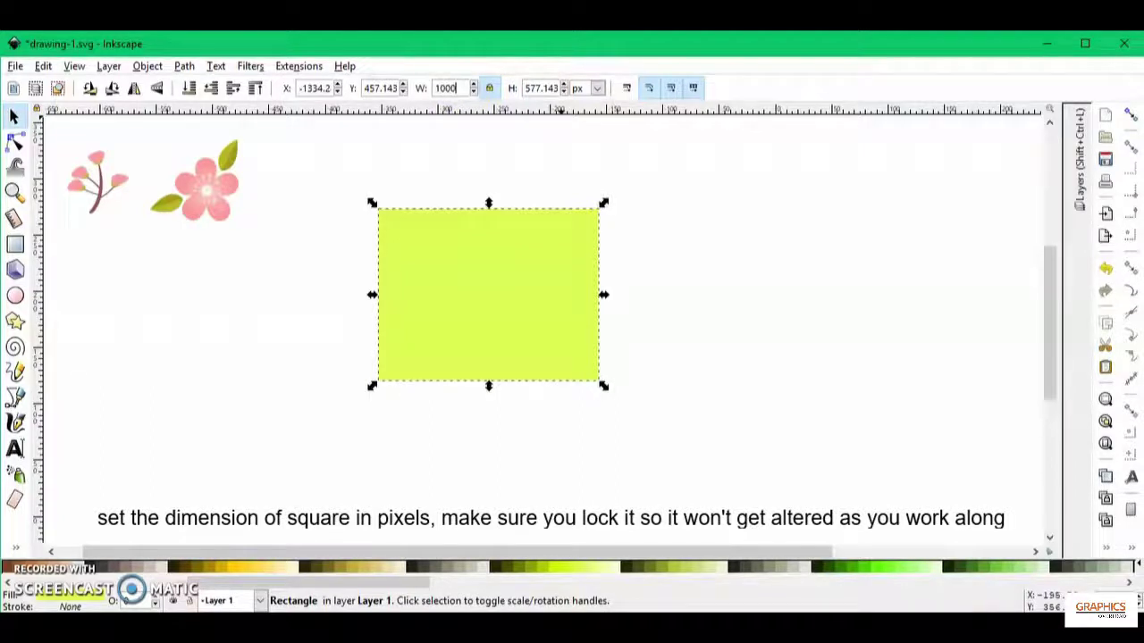
key(Return)
click(538, 87)
text(1000)
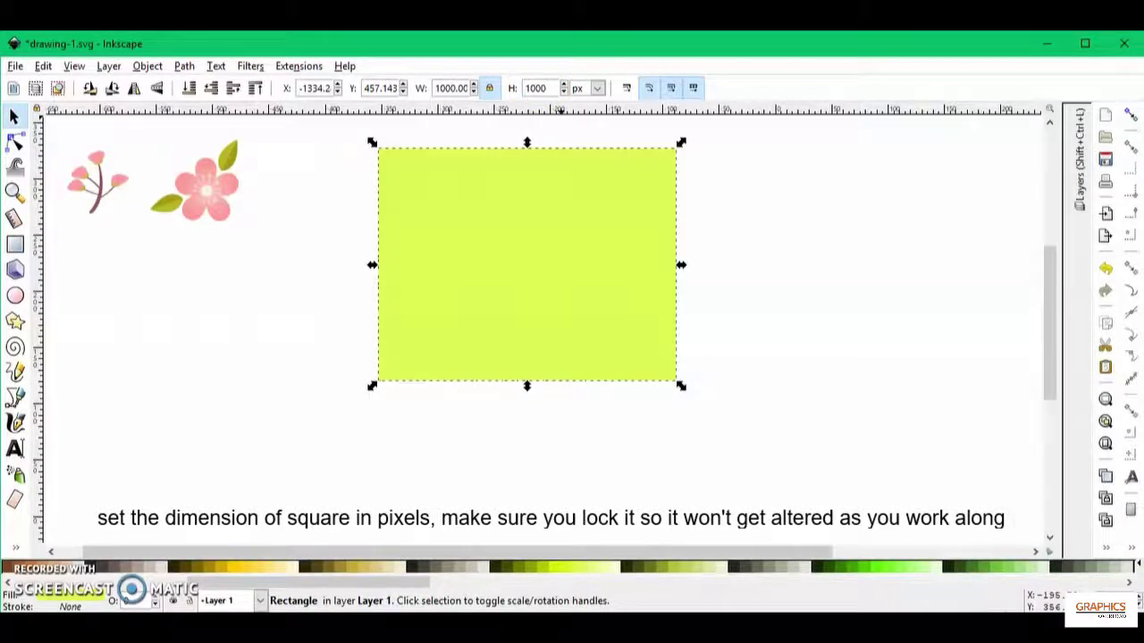
key(Return)
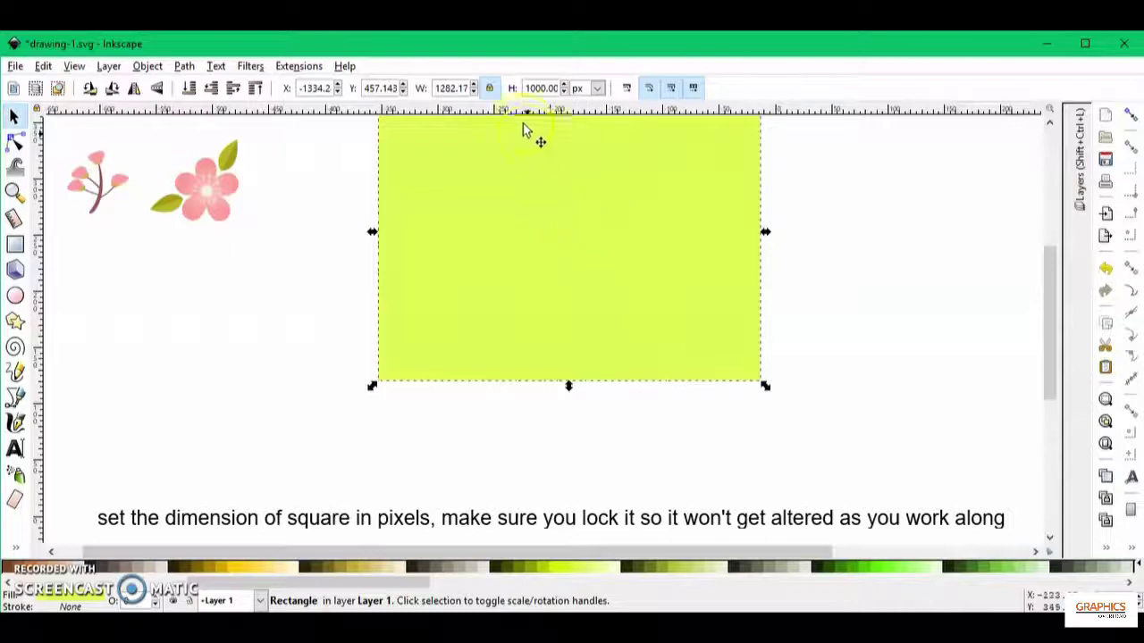
Make the rectangle an exact 1000 × 1000 px square and re-lock its proportions.
click(489, 87)
click(443, 88)
double_click(451, 88)
text(1000)
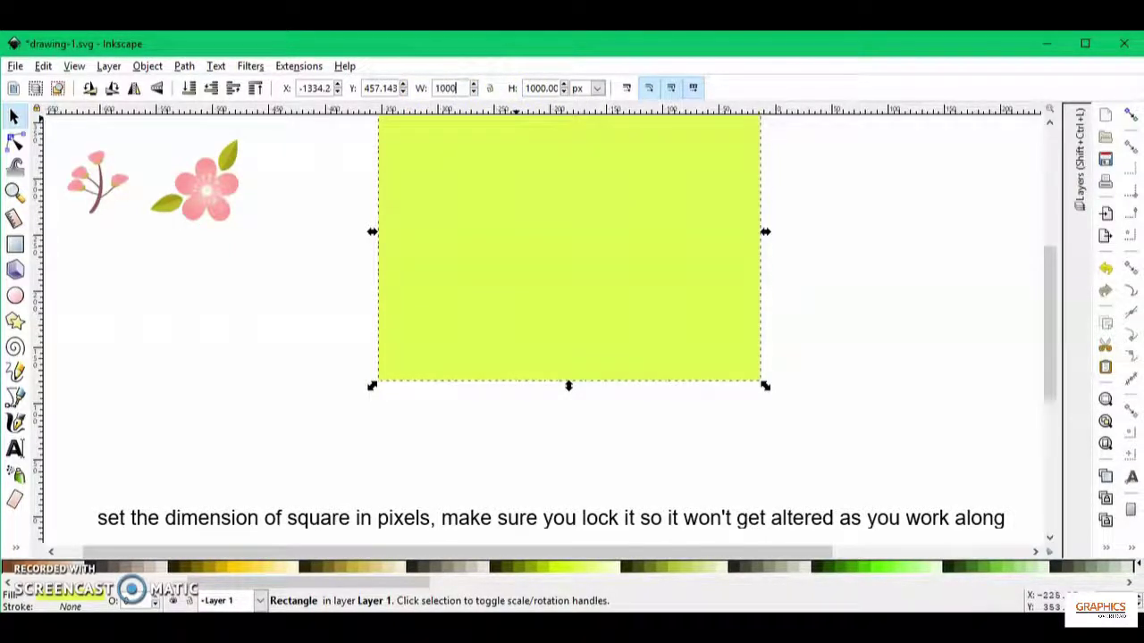
key(Return)
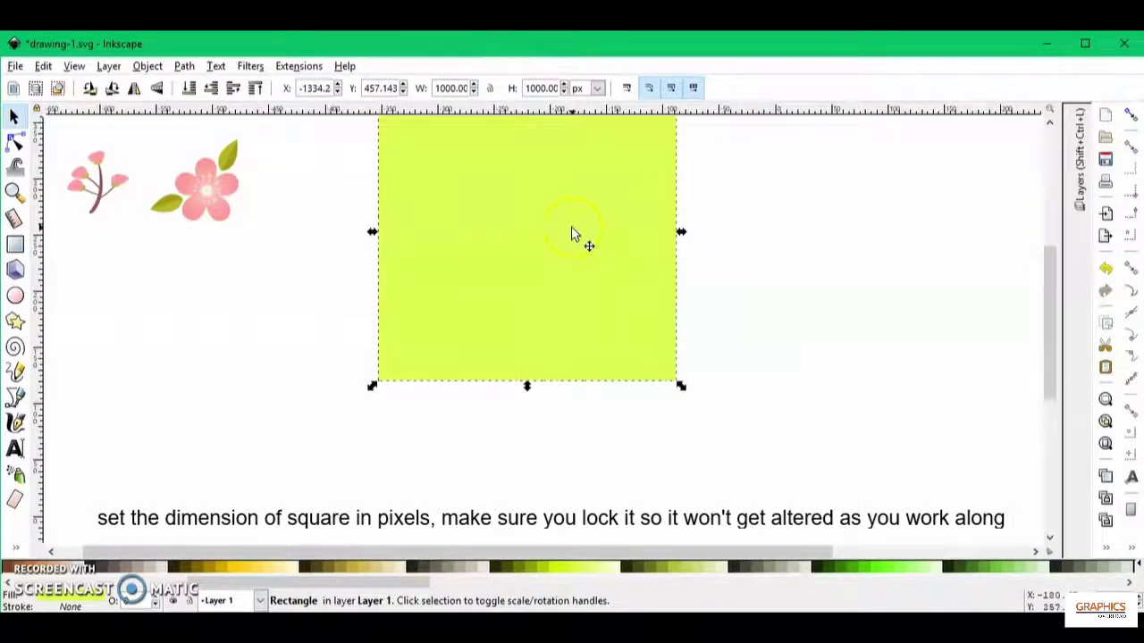
drag(572, 234, 559, 326)
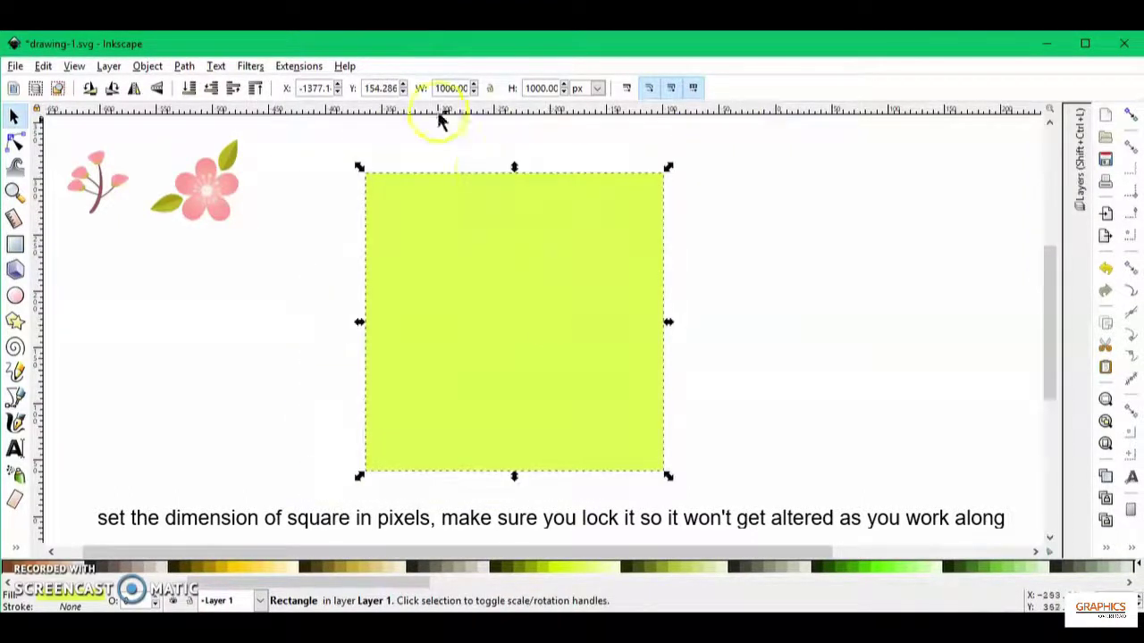
click(491, 87)
click(842, 329)
click(598, 322)
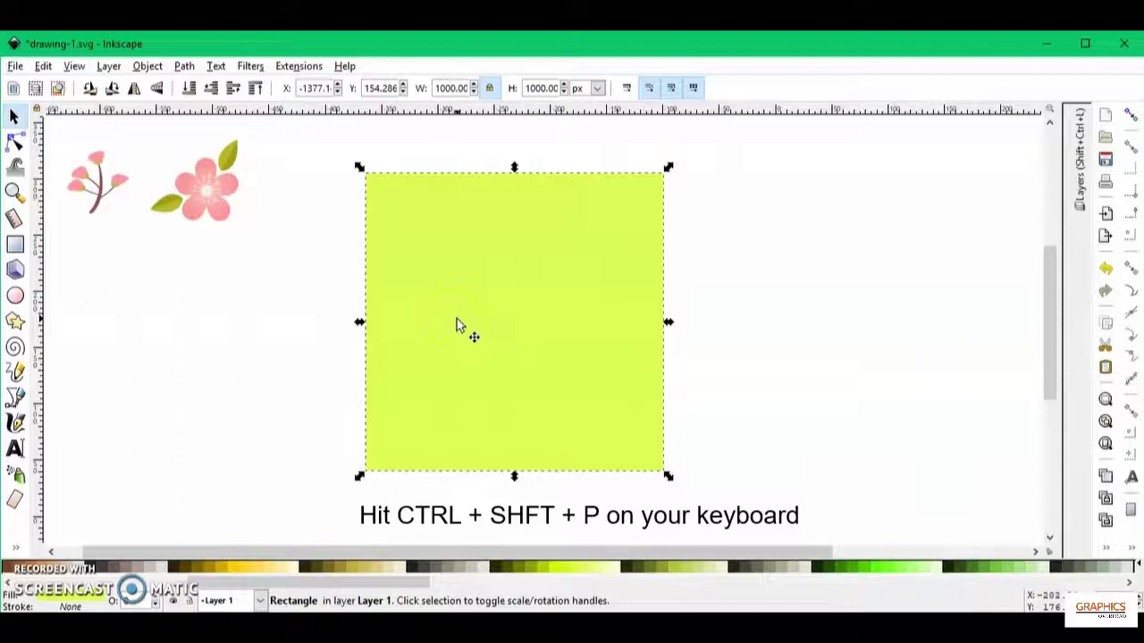
key(ctrl)
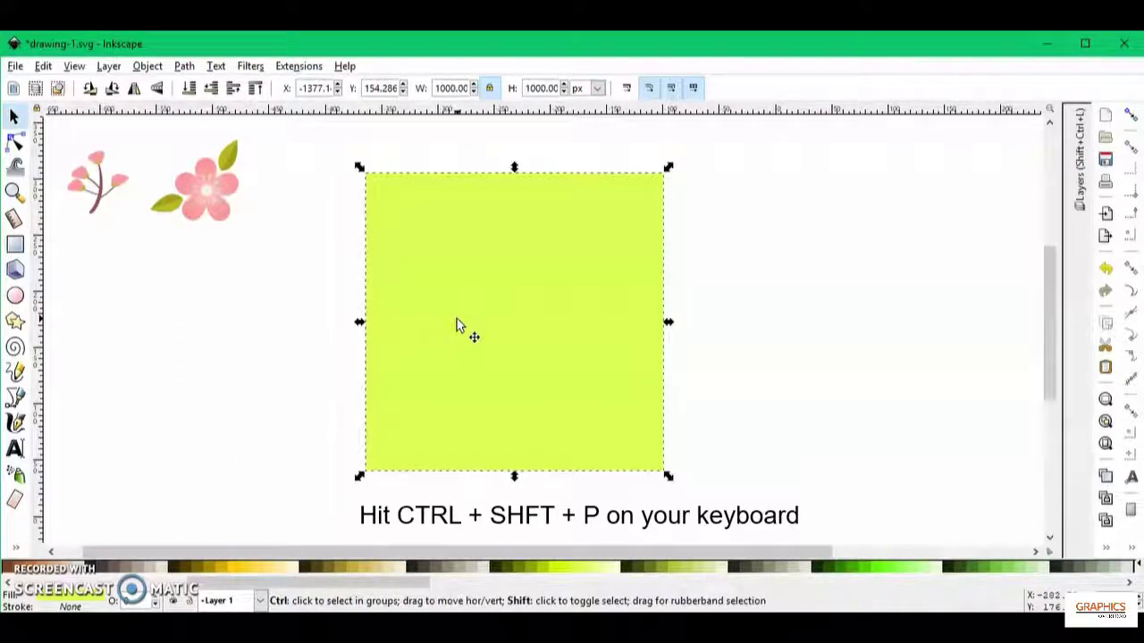
key(ctrl+shift+p)
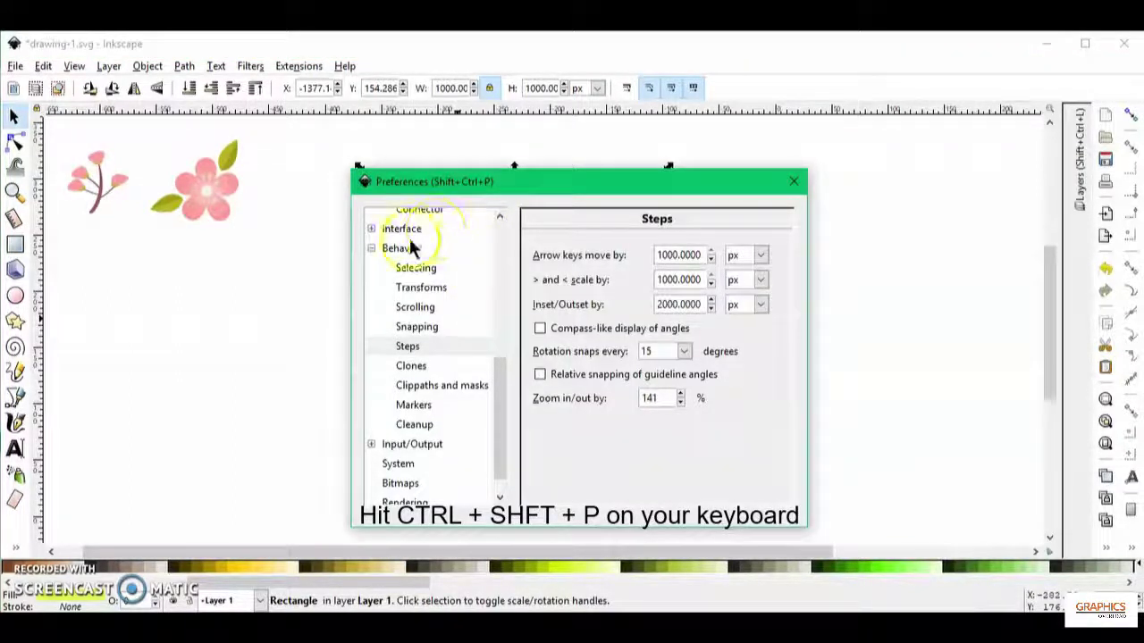
click(372, 248)
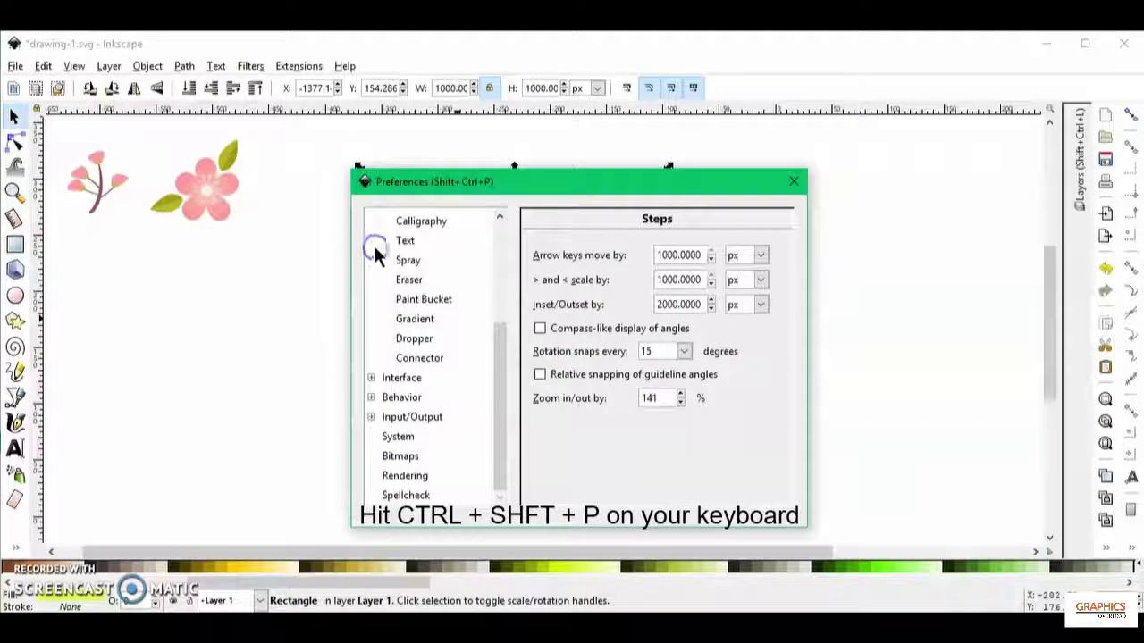
click(370, 399)
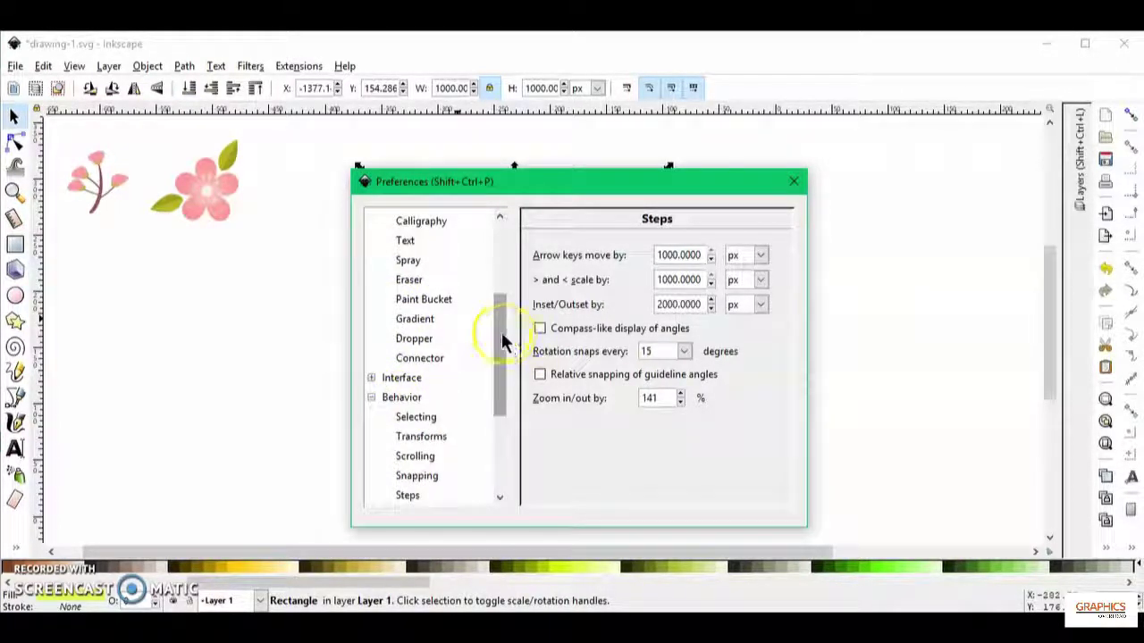
drag(503, 341, 506, 377)
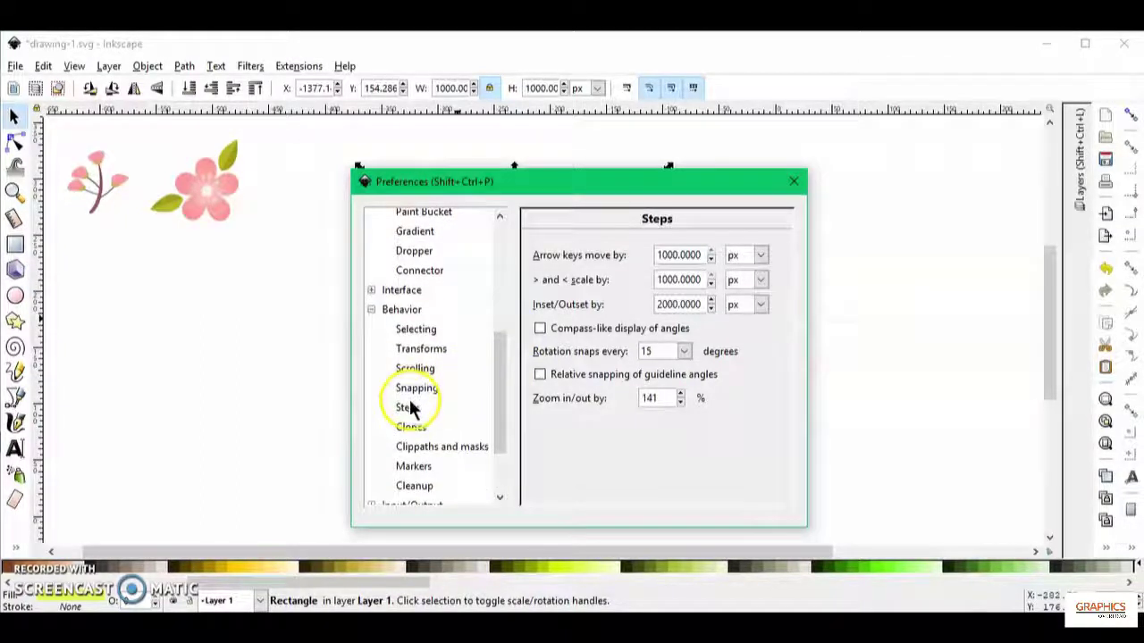
click(407, 409)
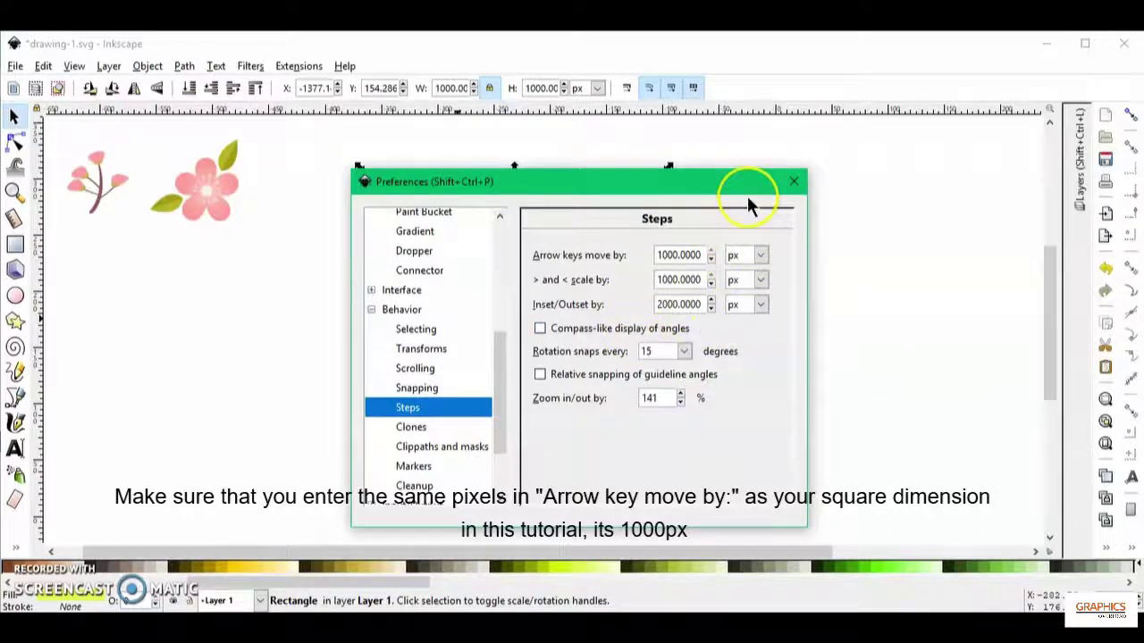
click(788, 184)
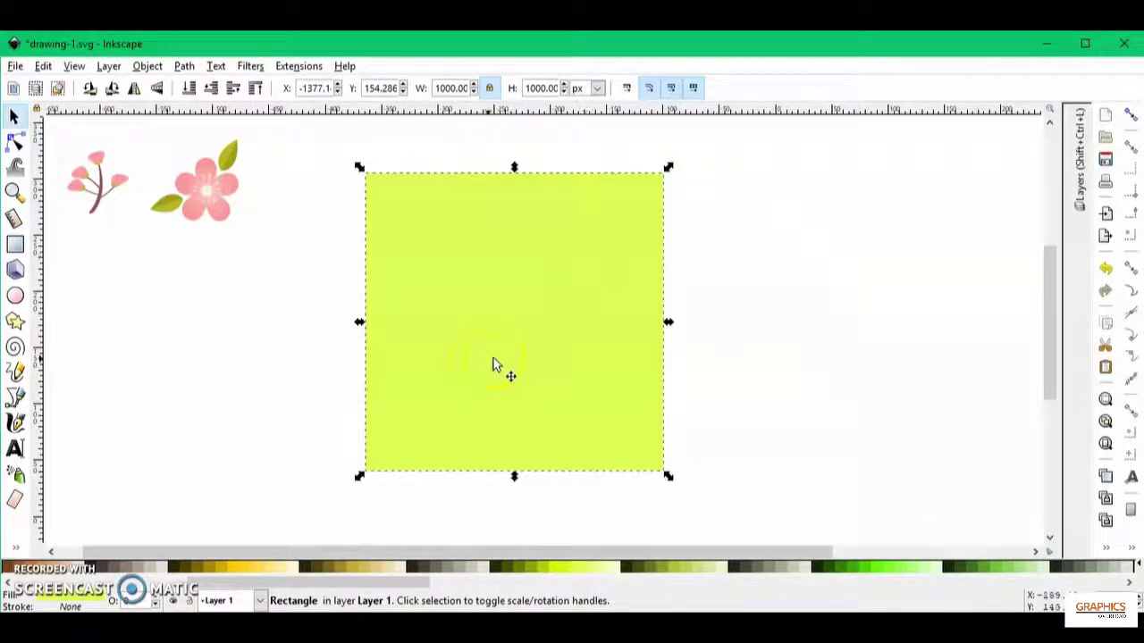
Move the cherry blossom across the lime square's right edge, with the square behind it.
click(193, 195)
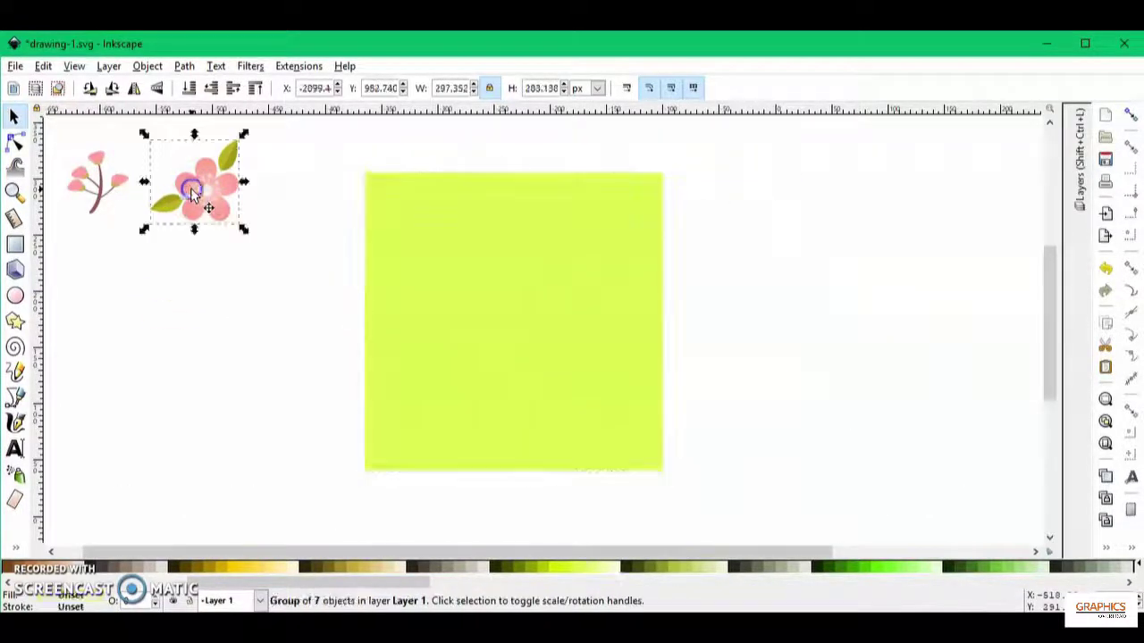
mouse_move(192, 195)
mouse_down()
mouse_move(280, 245)
mouse_move(478, 266)
mouse_up()
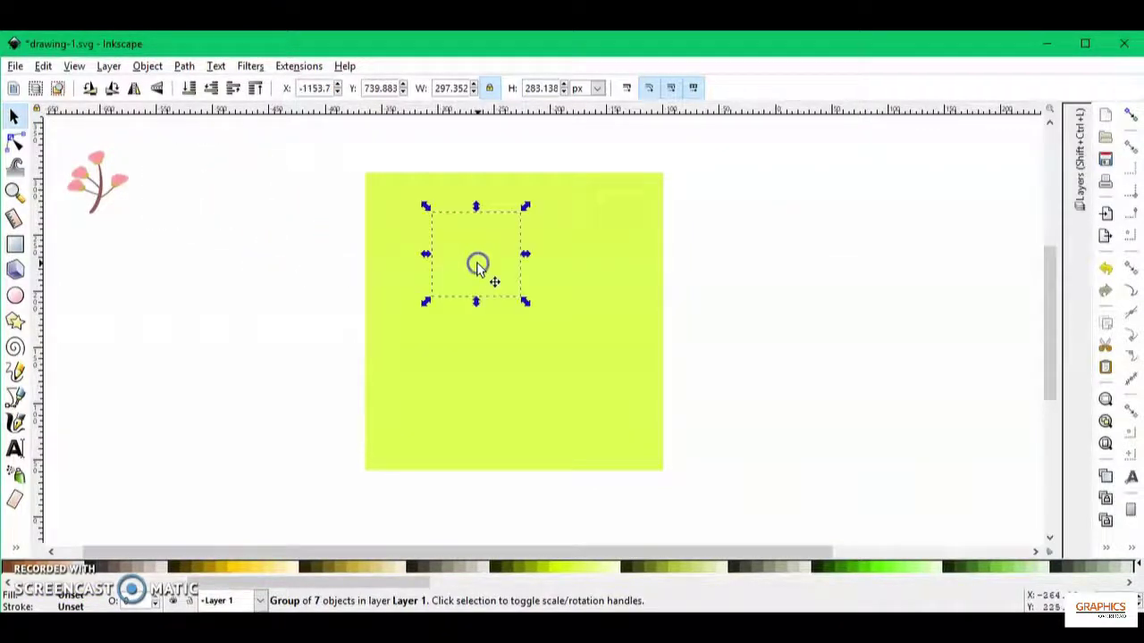
click(587, 413)
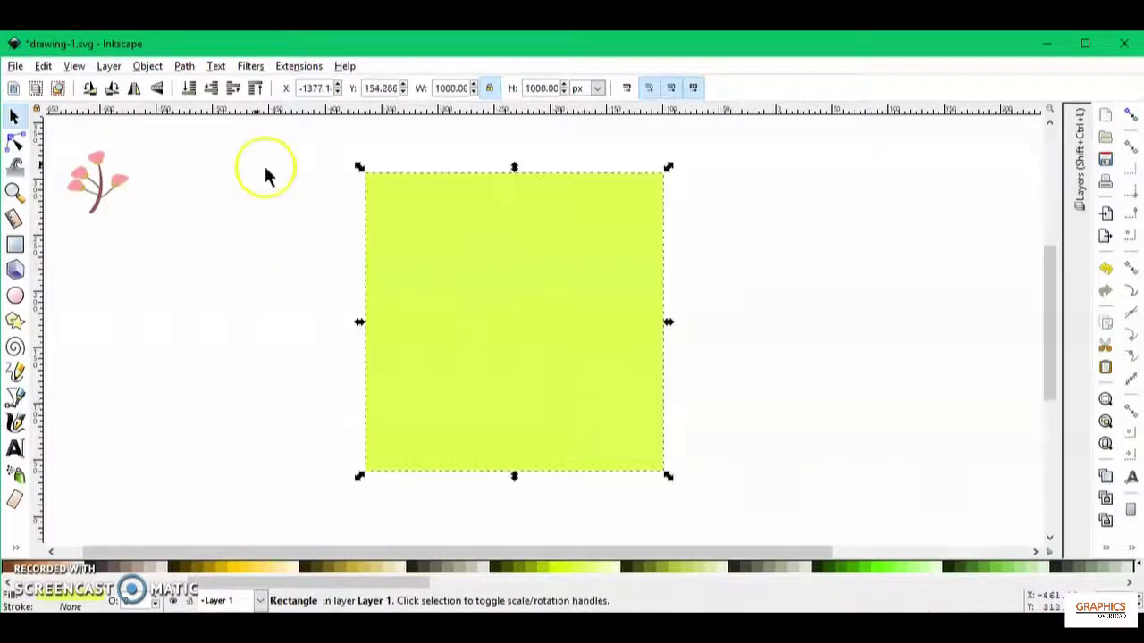
click(214, 87)
mouse_move(503, 281)
mouse_down()
mouse_move(658, 261)
mouse_move(730, 344)
mouse_up()
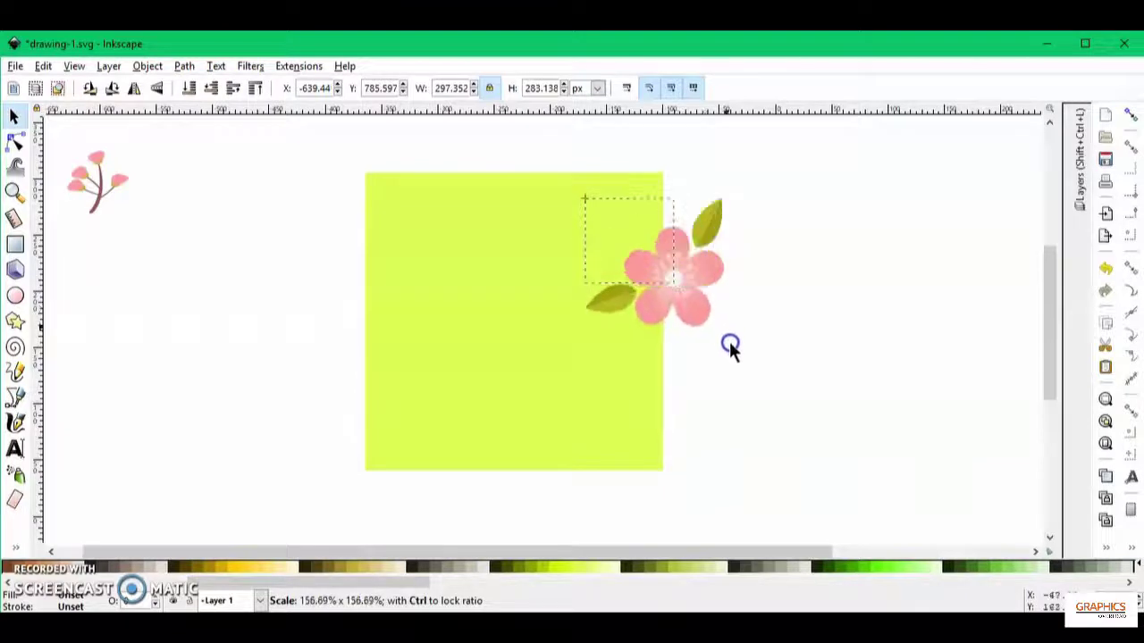
drag(680, 284, 665, 272)
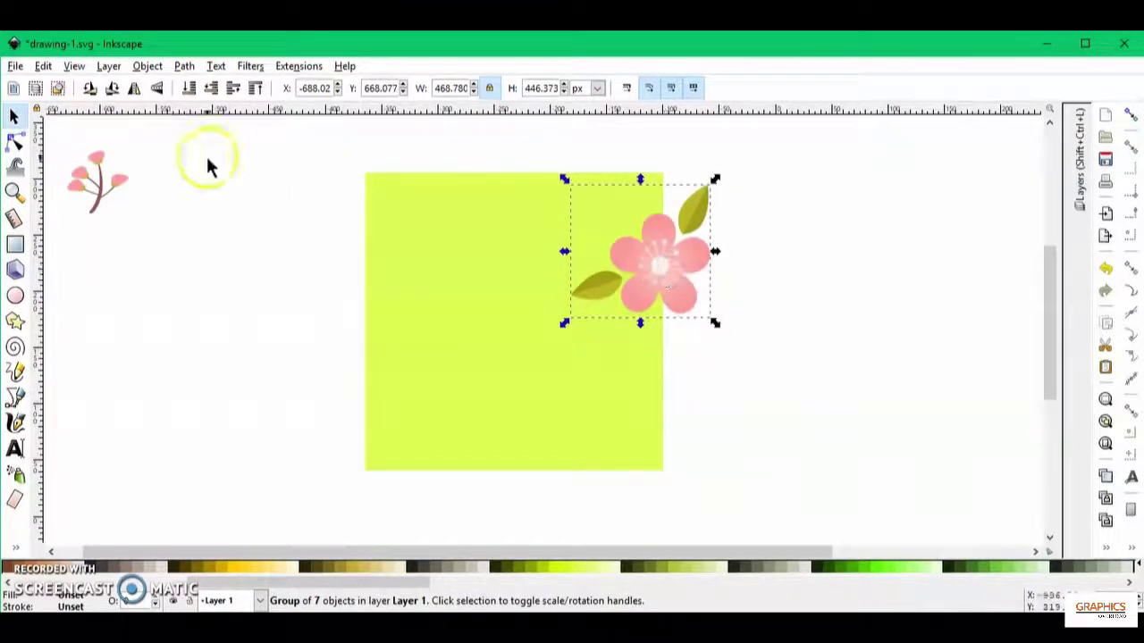
Place the small sprig in the square's lower left, above the lime square.
mouse_move(76, 191)
mouse_down()
mouse_move(201, 277)
mouse_move(454, 373)
mouse_up()
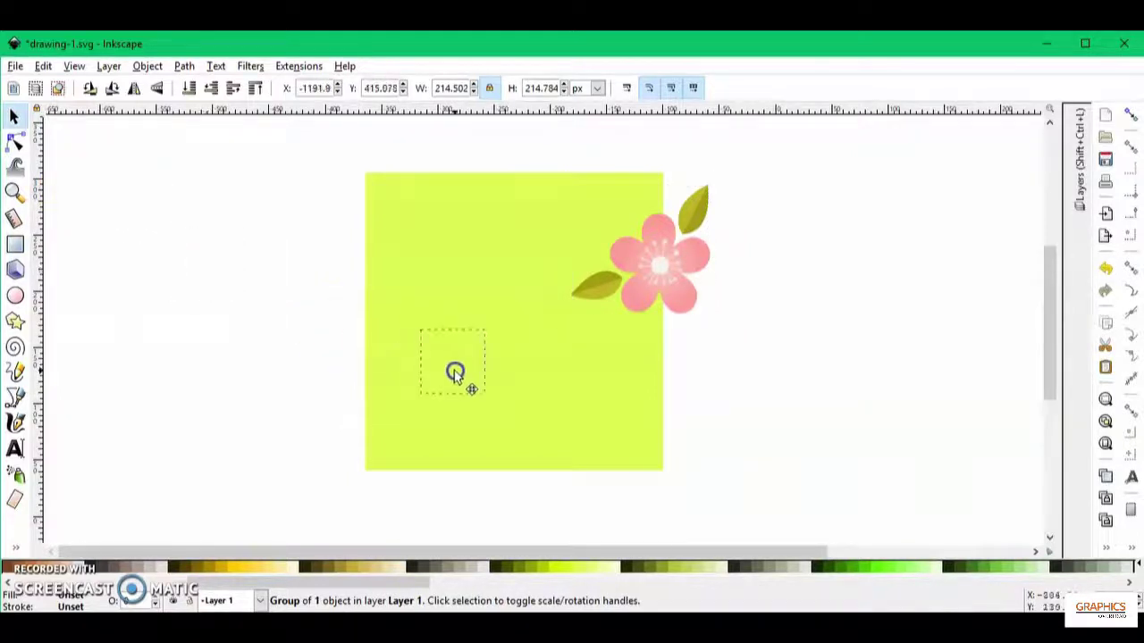
click(572, 436)
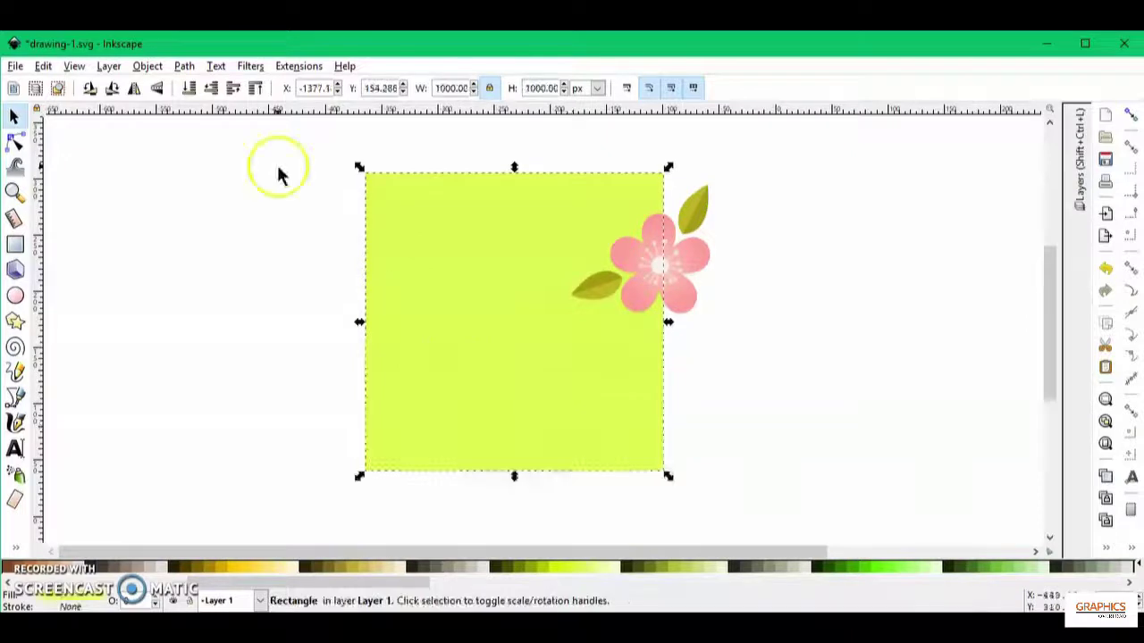
click(211, 89)
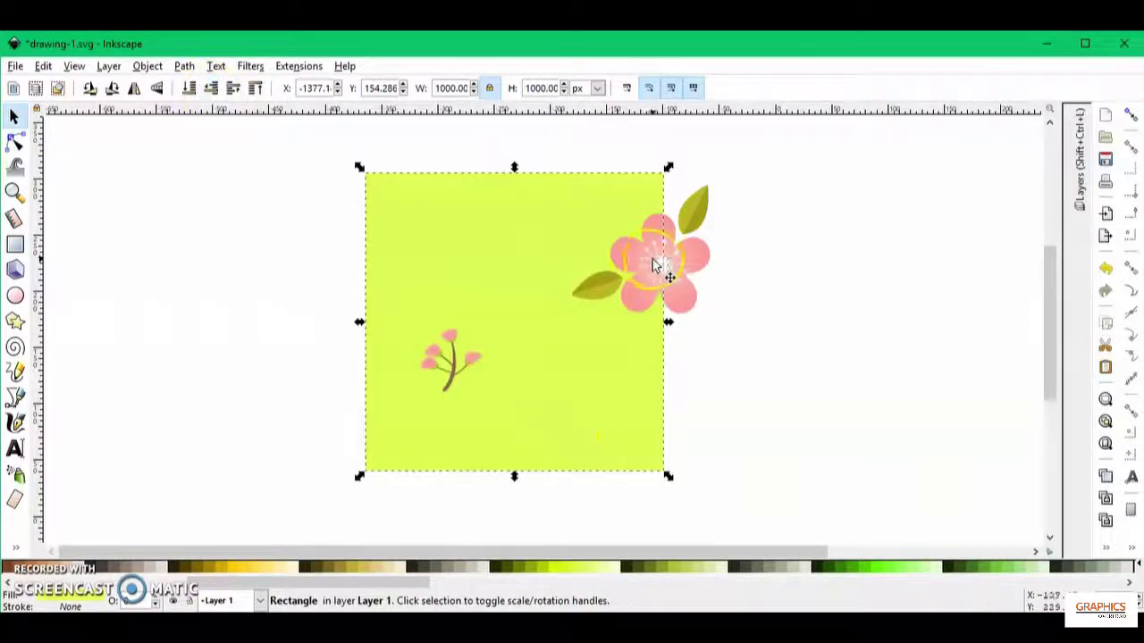
Center the blossom cluster across the square's bottom edge and nudge the twig down-left.
click(688, 286)
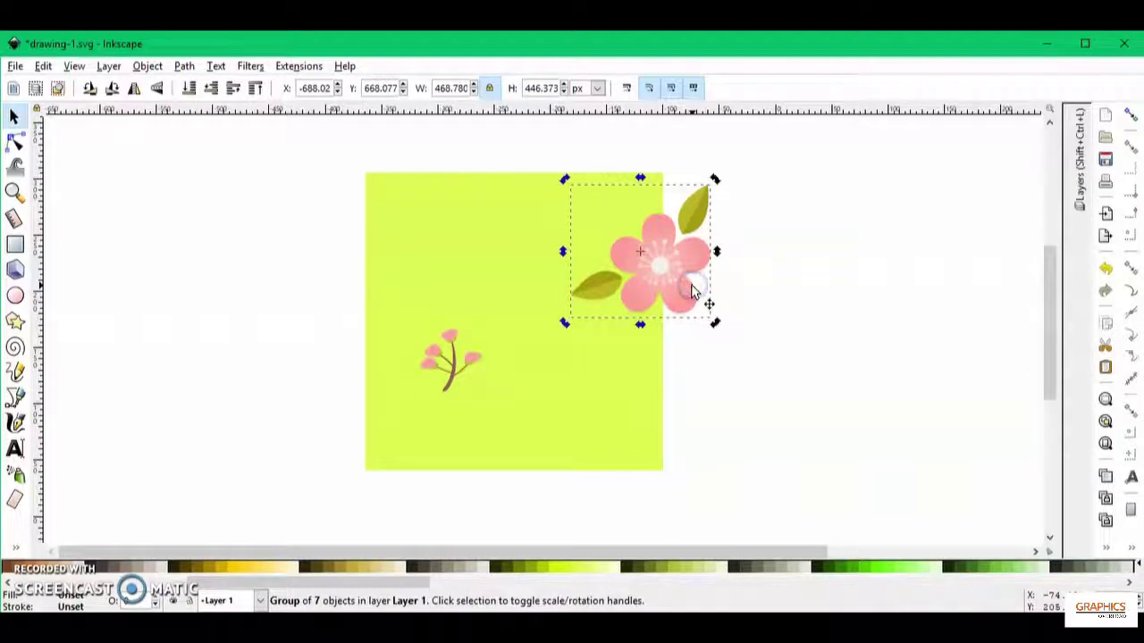
drag(692, 287, 600, 411)
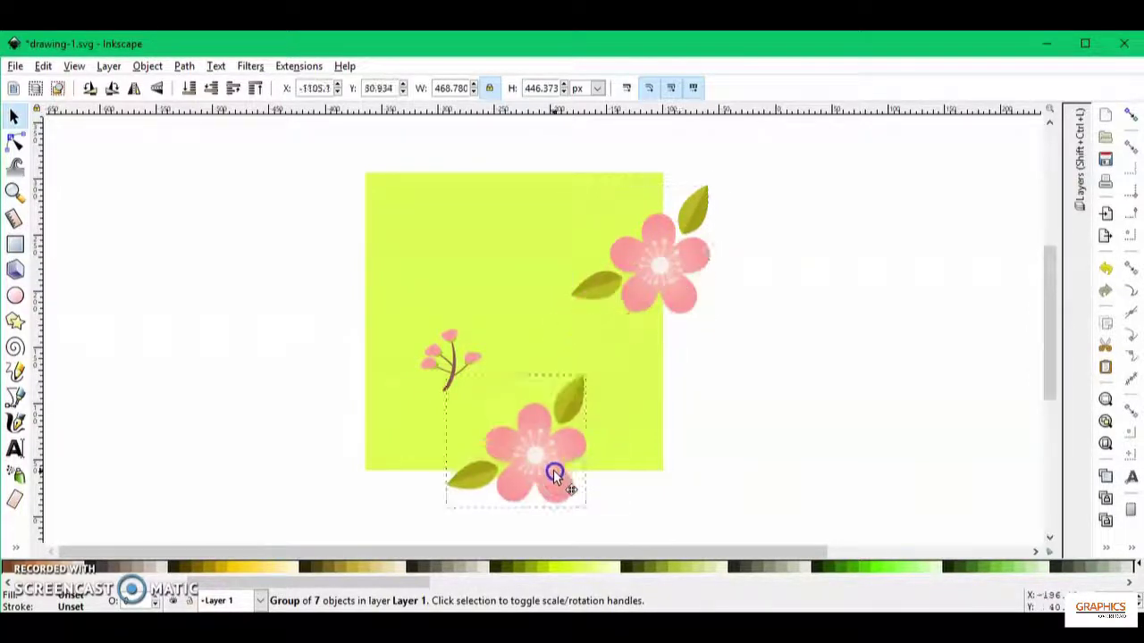
mouse_move(600, 411)
mouse_down()
mouse_move(555, 511)
mouse_move(528, 478)
mouse_move(524, 487)
mouse_up()
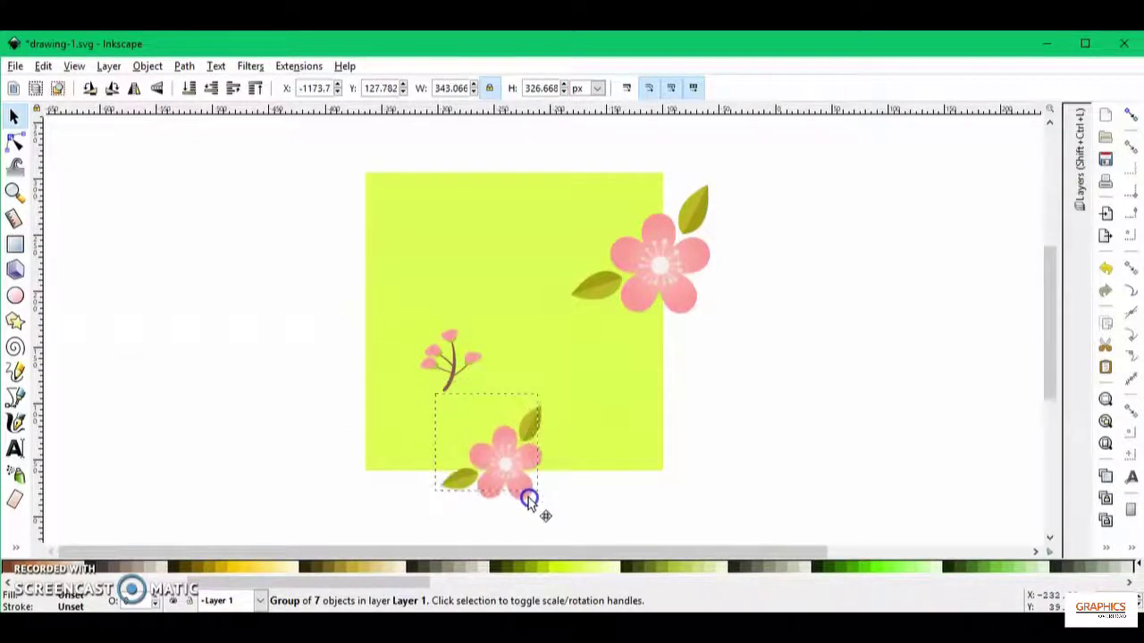
mouse_move(524, 487)
mouse_down()
mouse_move(527, 517)
mouse_move(530, 494)
mouse_up()
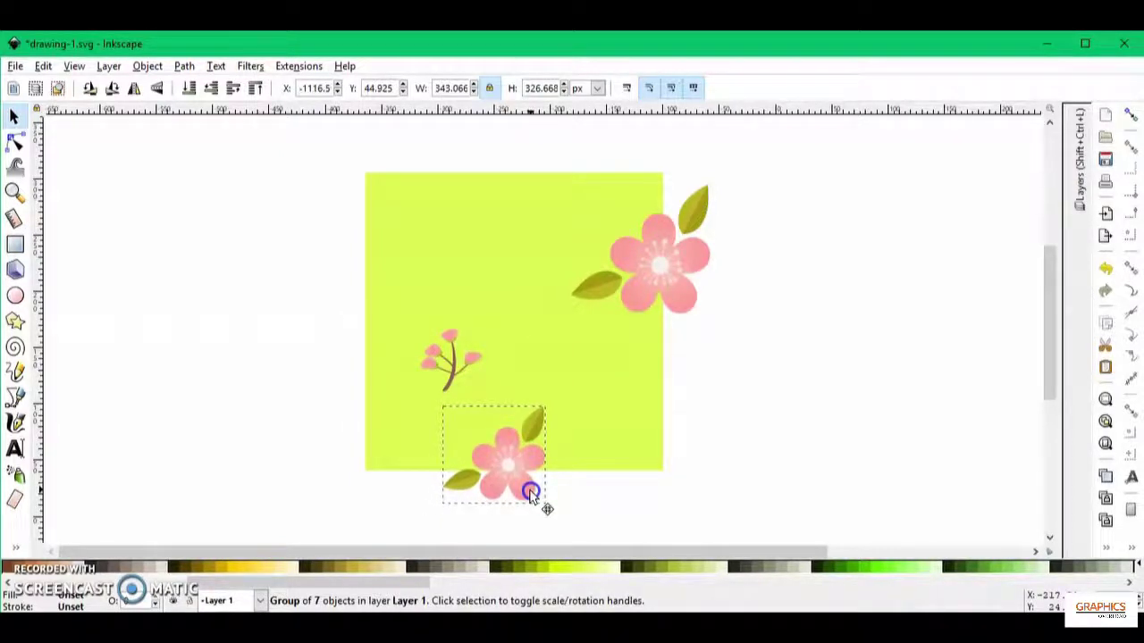
drag(530, 493, 523, 493)
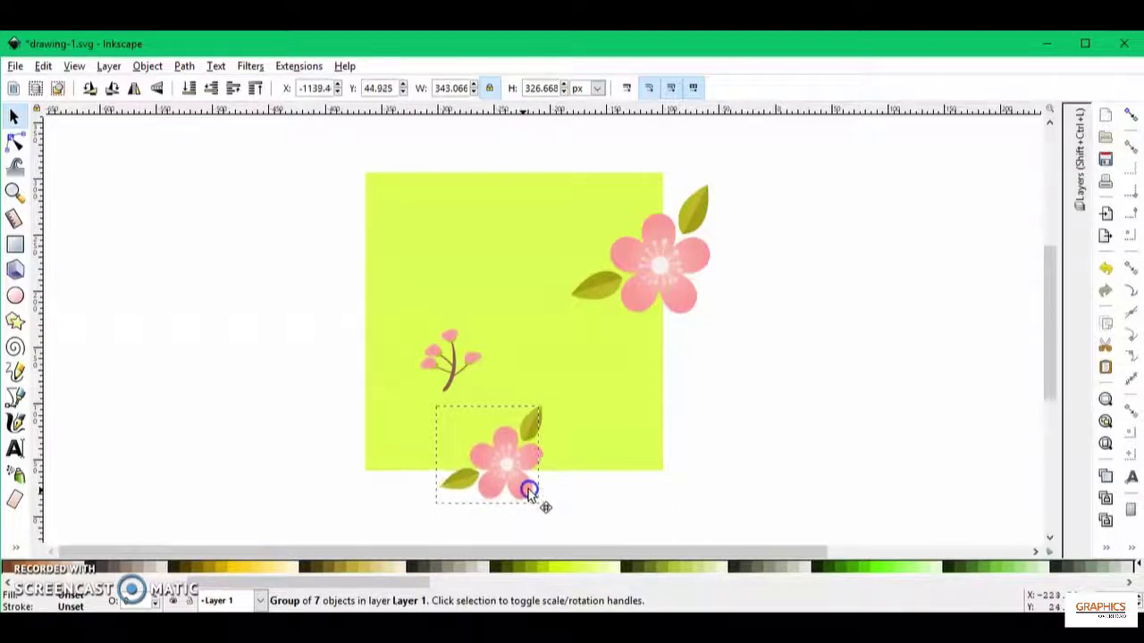
mouse_move(523, 493)
mouse_down()
mouse_move(533, 494)
mouse_move(530, 465)
mouse_up()
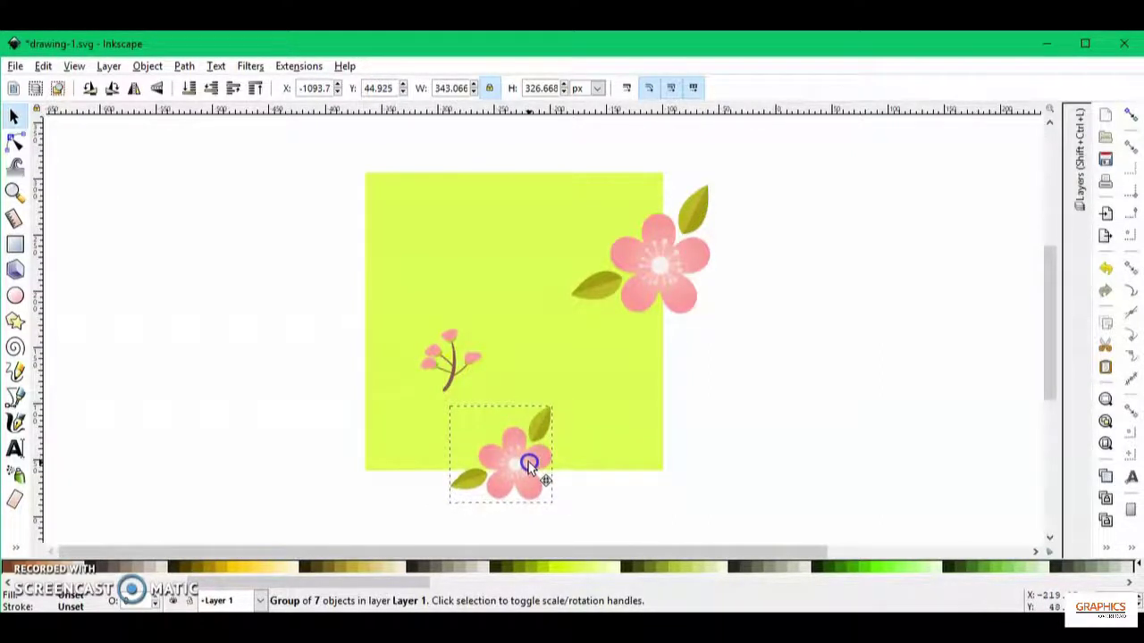
click(453, 359)
drag(456, 364, 445, 394)
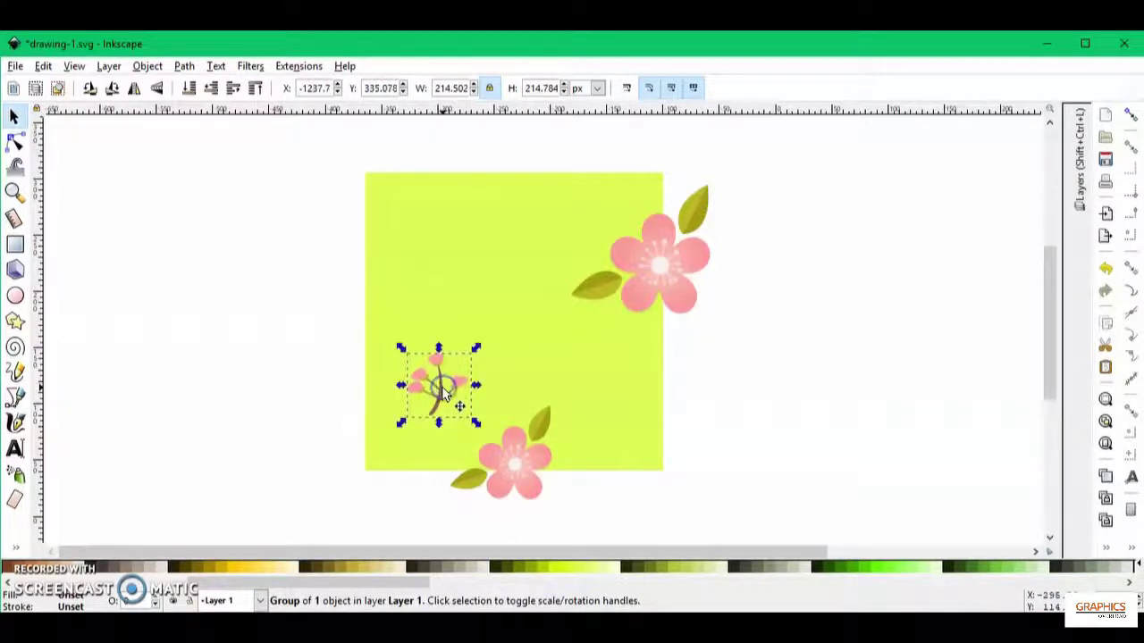
Mirror a twig copy horizontally, move it right, shrink it and rotate it about 21°.
click(136, 93)
drag(439, 383, 595, 375)
drag(620, 415, 608, 403)
click(594, 395)
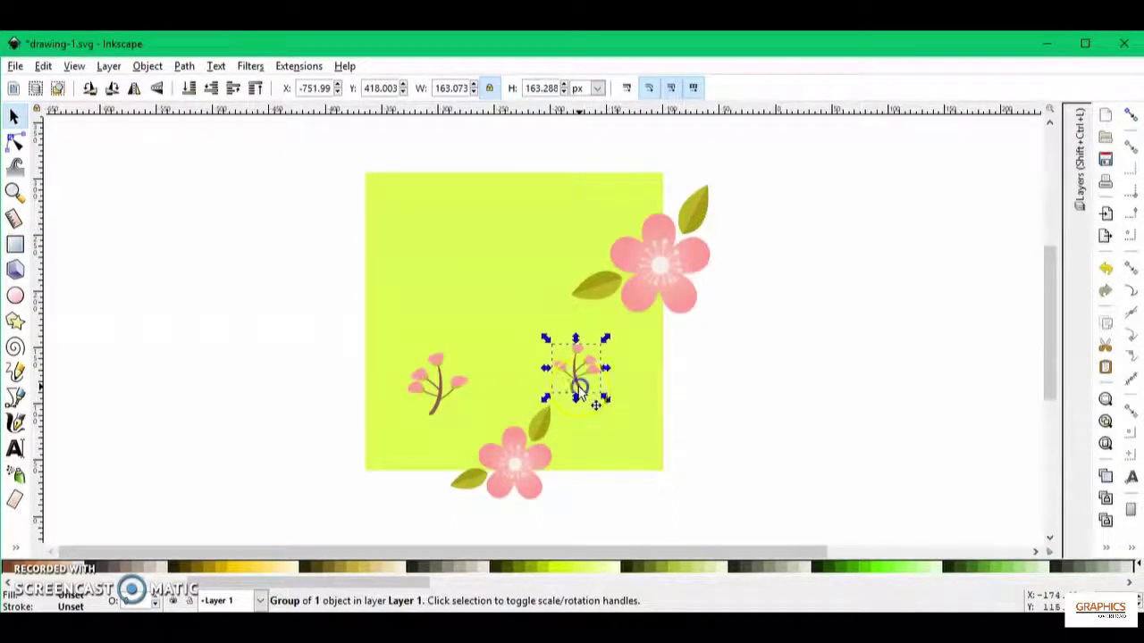
mouse_move(546, 400)
mouse_down()
mouse_move(579, 408)
mouse_move(592, 397)
mouse_up()
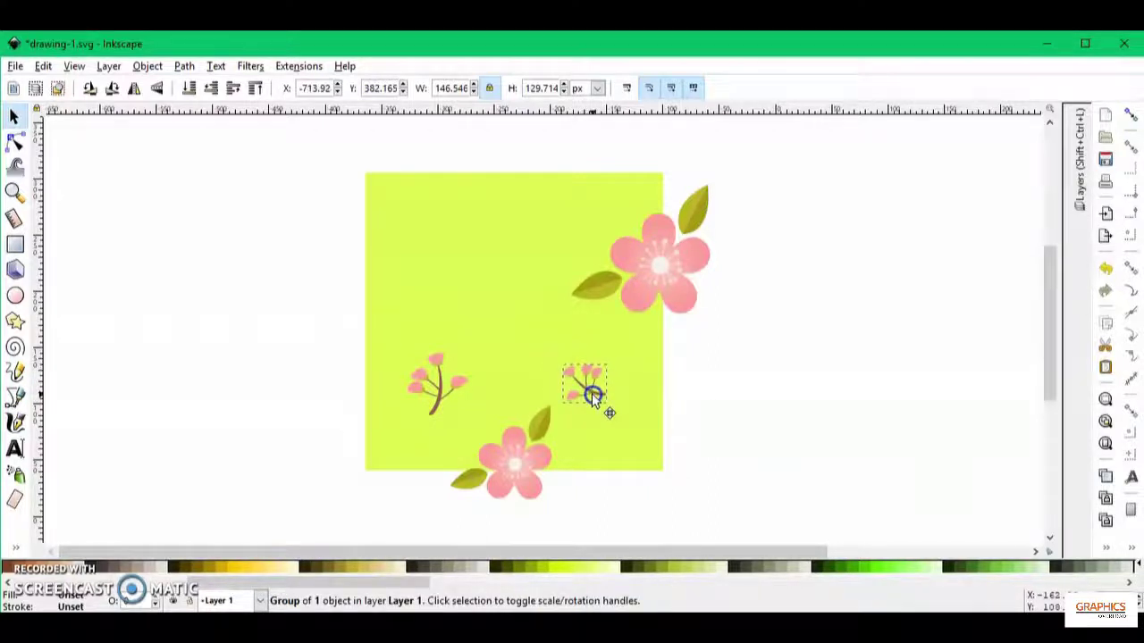
Shrink the original twig and reposition it slightly right and down.
click(451, 385)
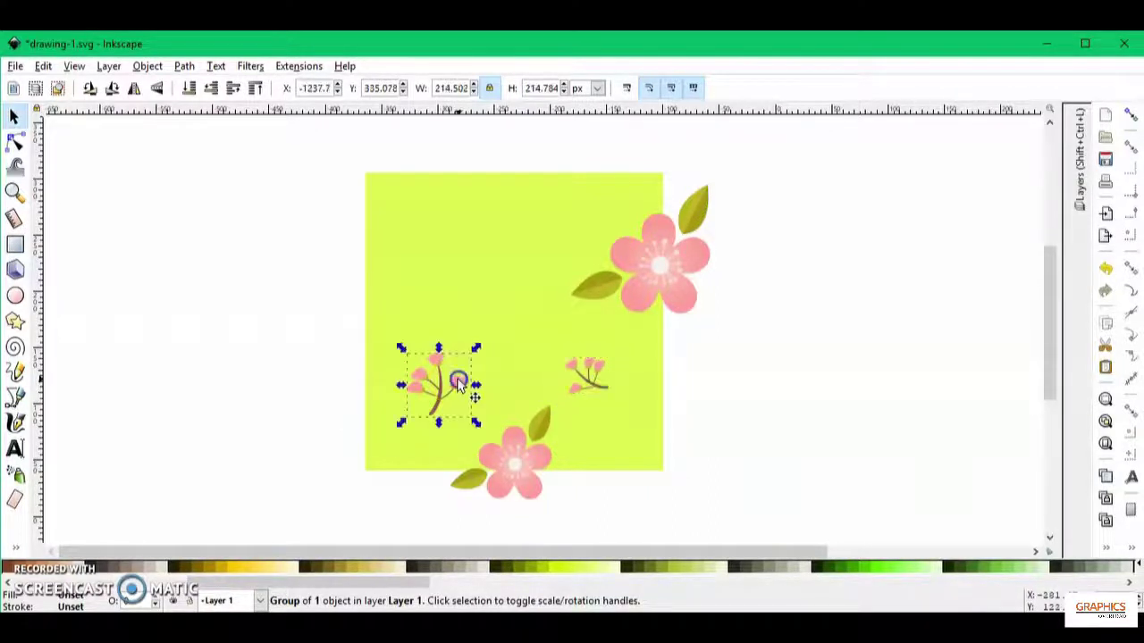
drag(475, 423, 444, 389)
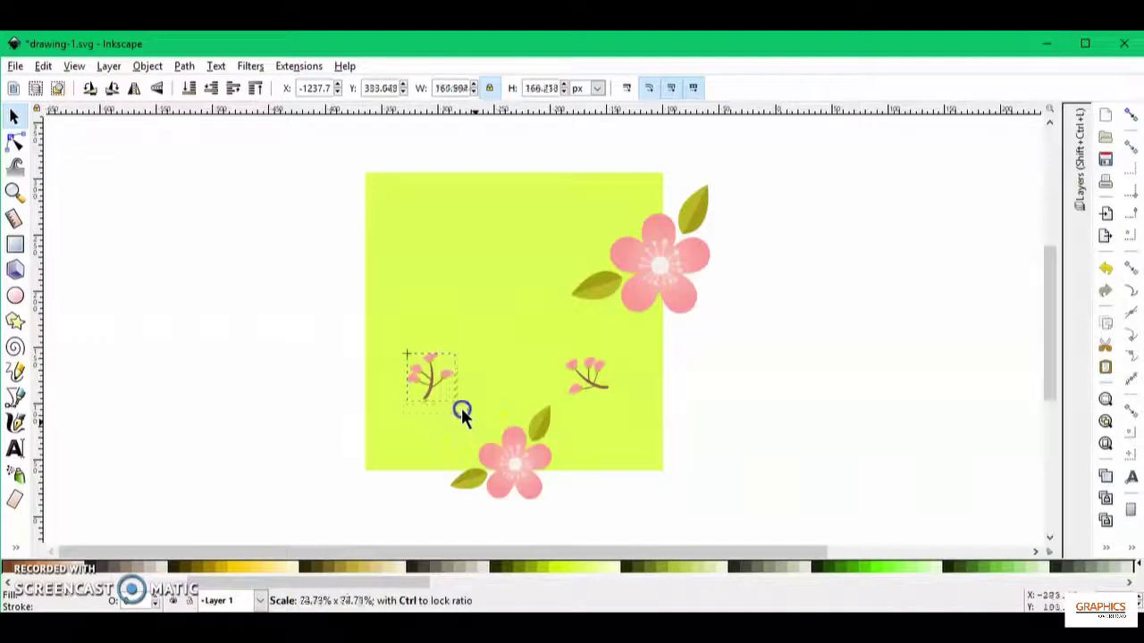
click(444, 386)
drag(433, 376, 460, 382)
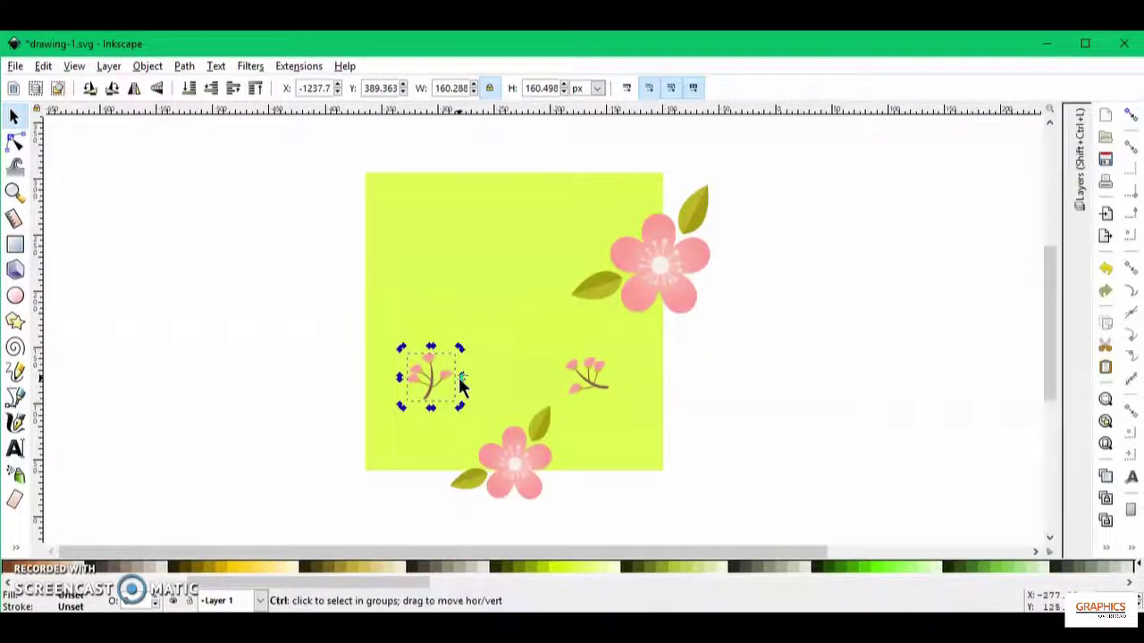
drag(422, 384, 438, 391)
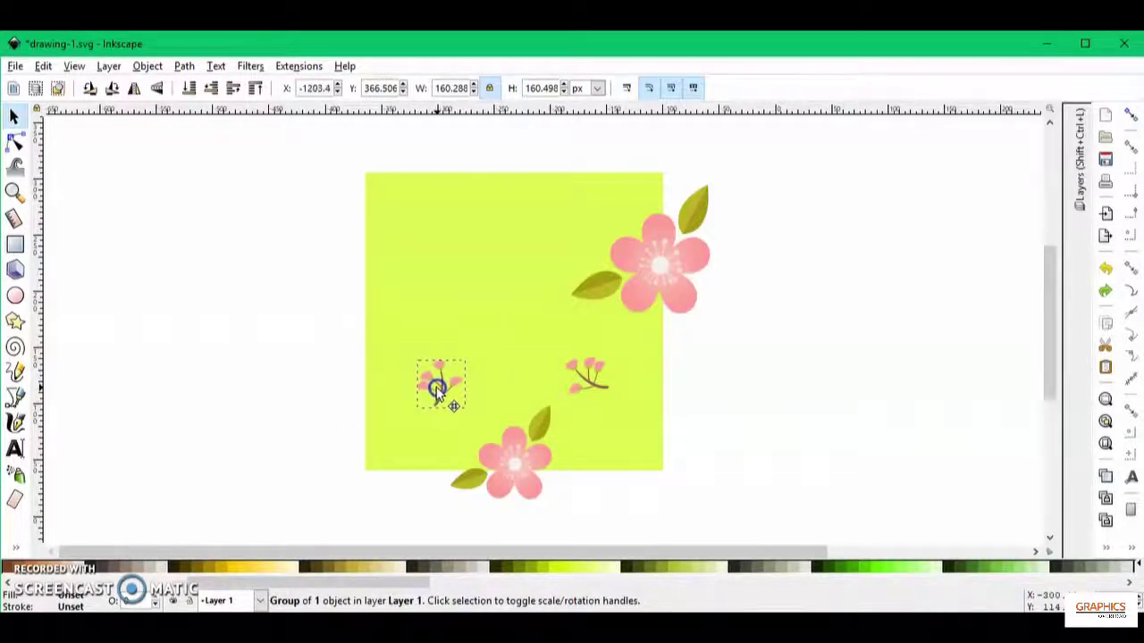
drag(437, 390, 435, 390)
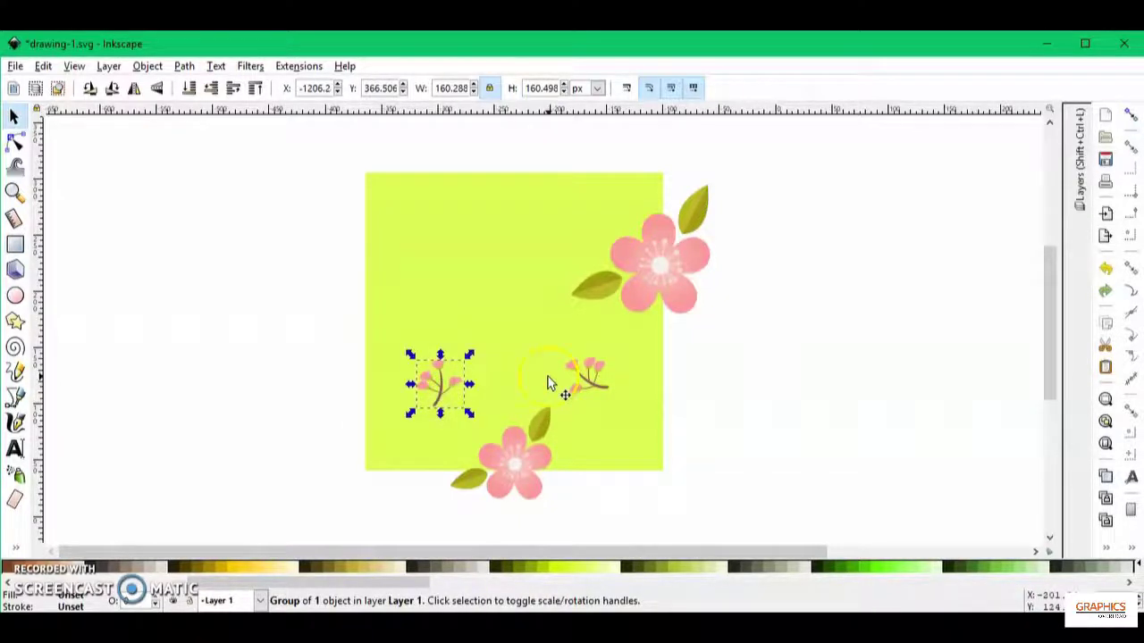
Add a vertically flipped twig copy rotated about 34° near the square's top centre.
key(ctrl+d)
drag(459, 386, 513, 274)
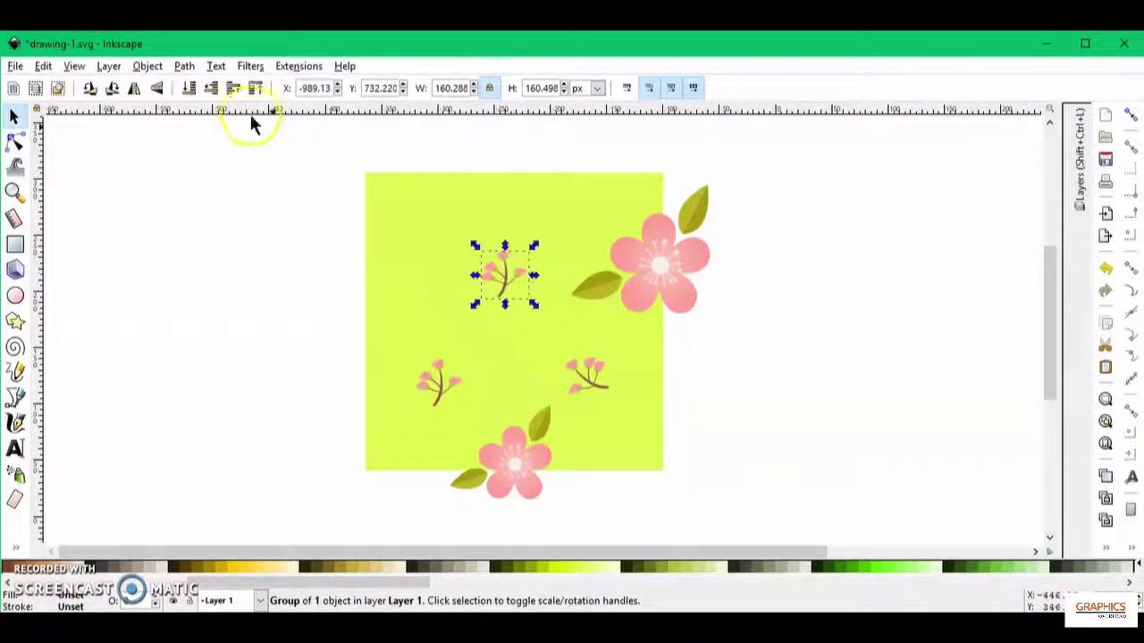
click(159, 90)
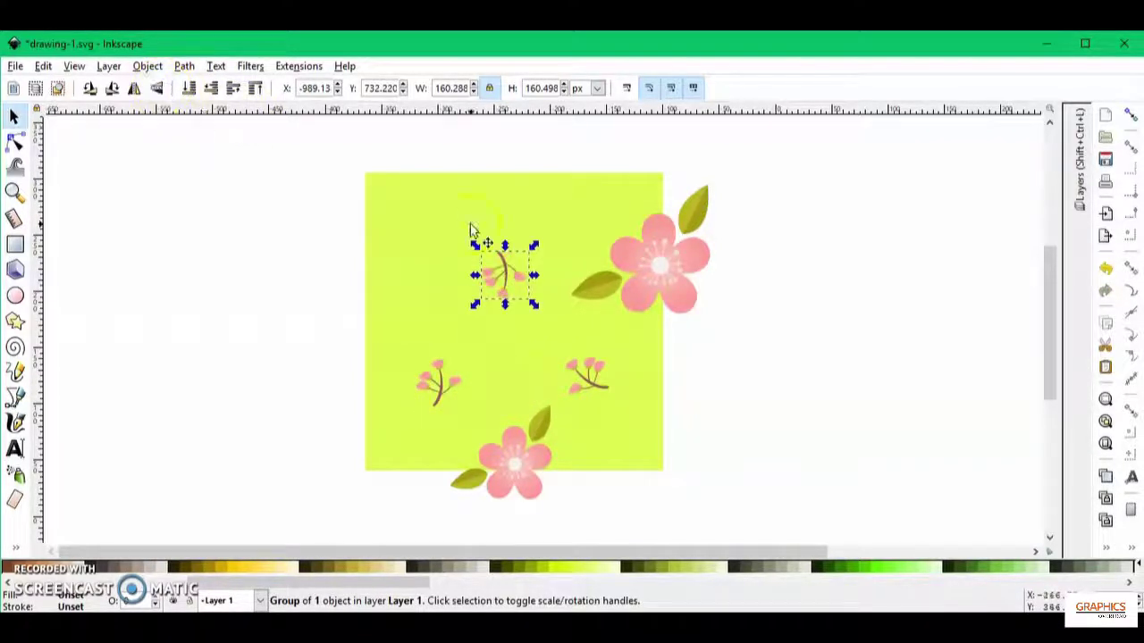
click(527, 300)
drag(535, 302, 520, 314)
click(512, 265)
drag(514, 268, 508, 271)
click(747, 401)
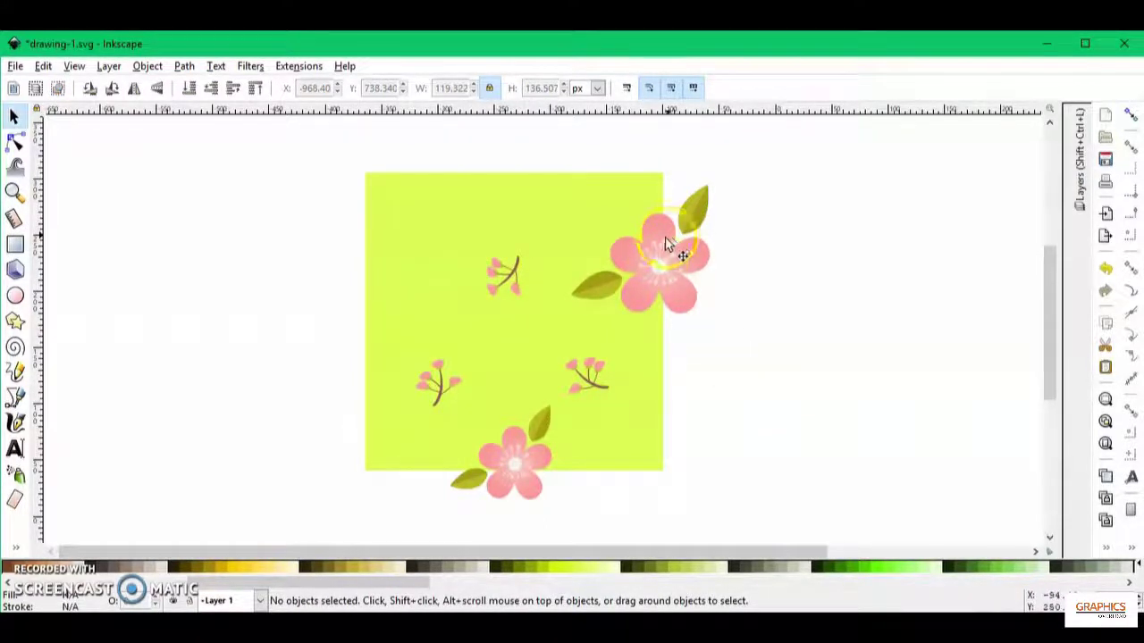
click(657, 264)
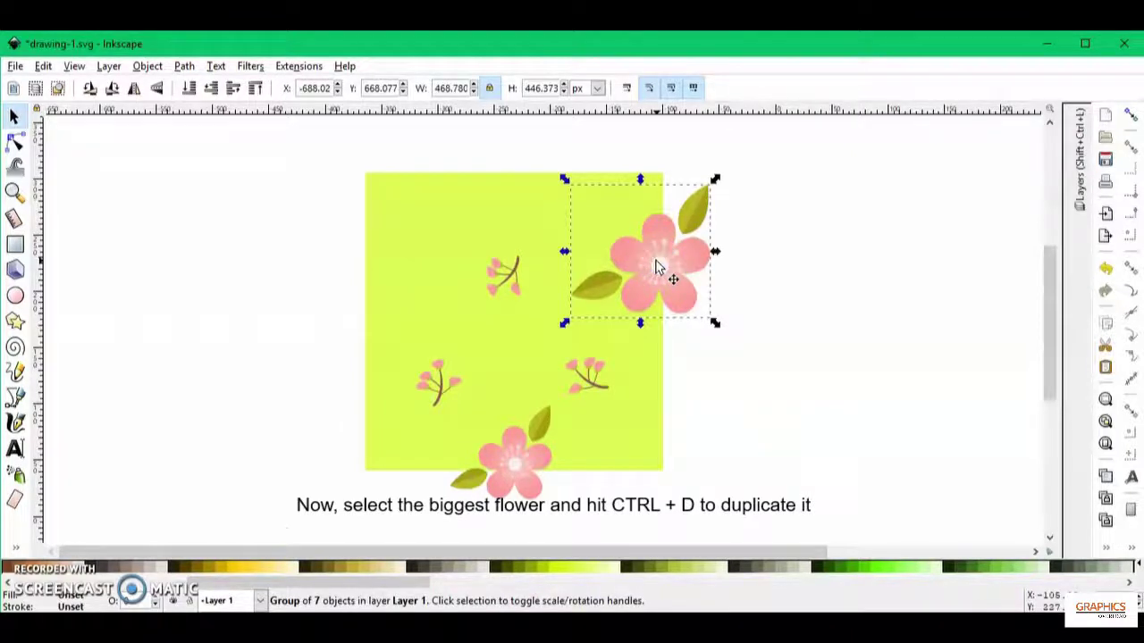
Duplicate the right-edge blossom and shift the copy 1000 px onto the left edge.
key(ctrl+d)
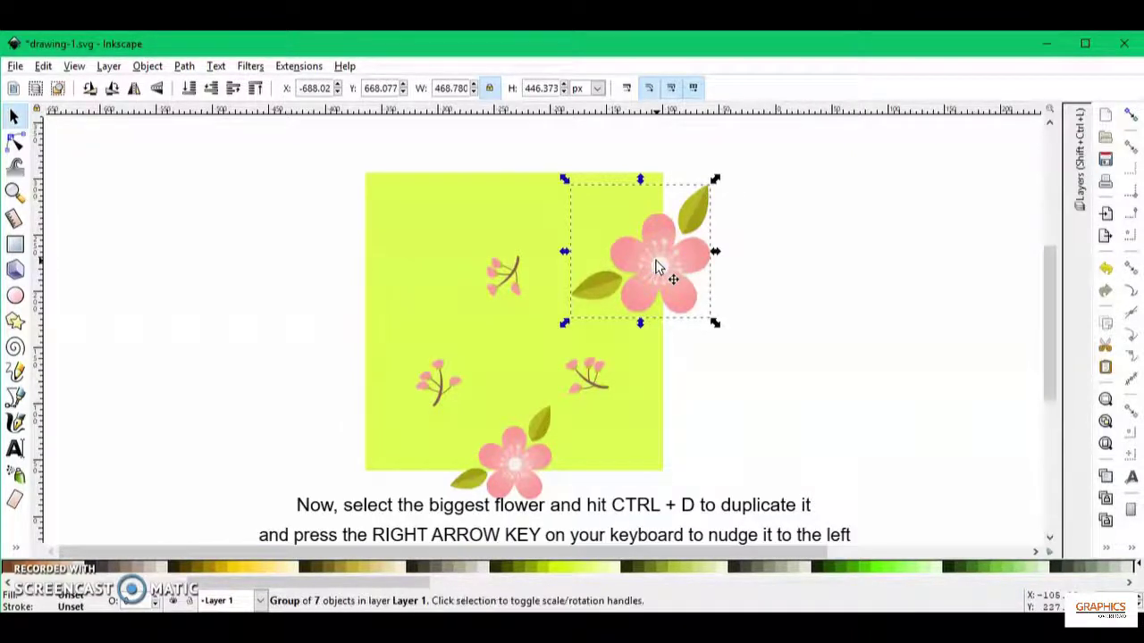
key(Left)
key(i)
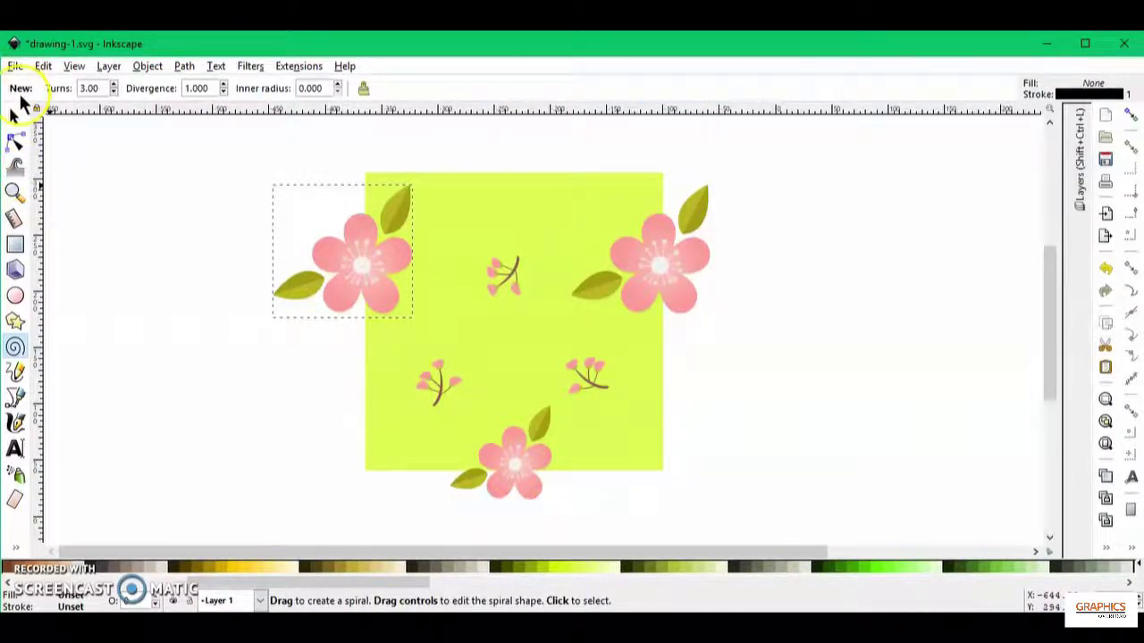
click(15, 121)
Duplicate the bottom blossom cluster and shift the copy 1000 px up onto the top edge.
click(497, 456)
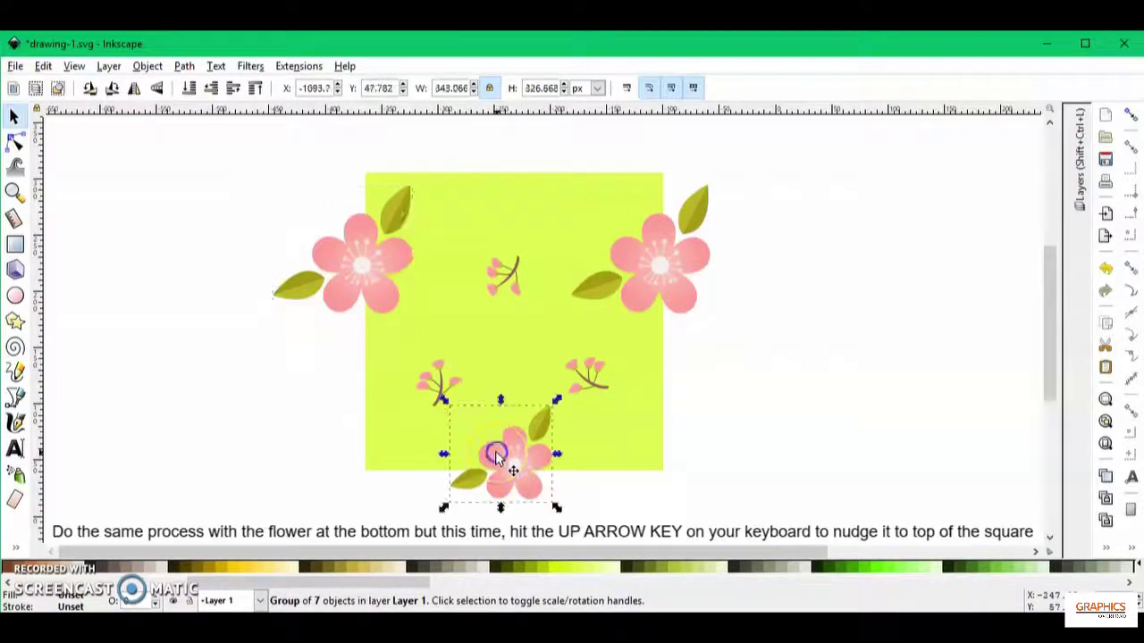
key(ctrl)
key(Up)
click(795, 350)
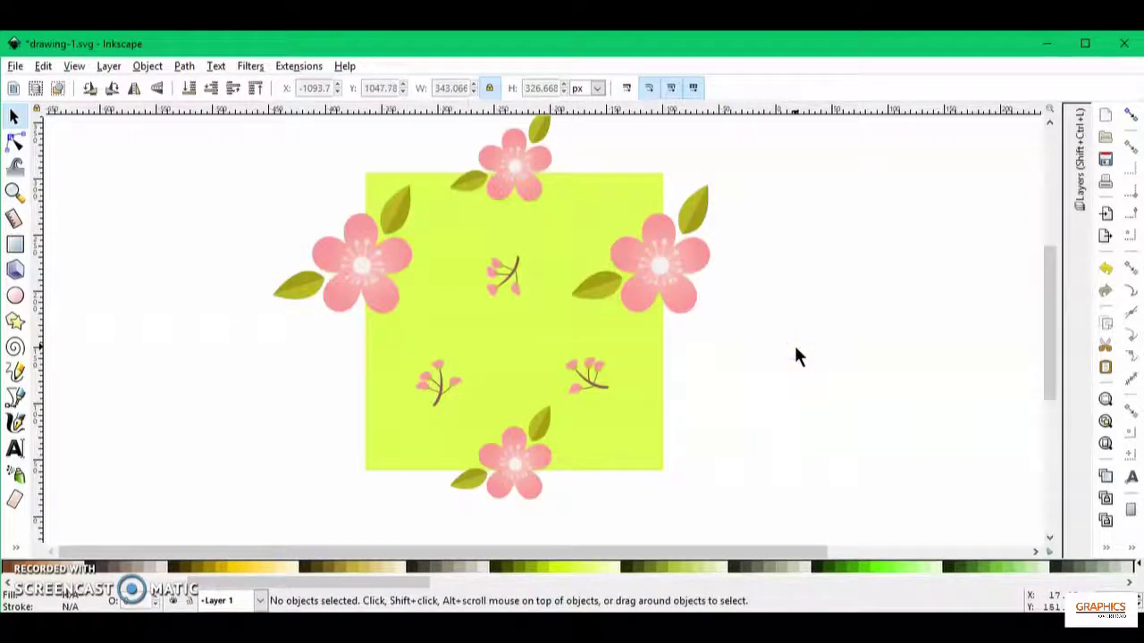
click(634, 372)
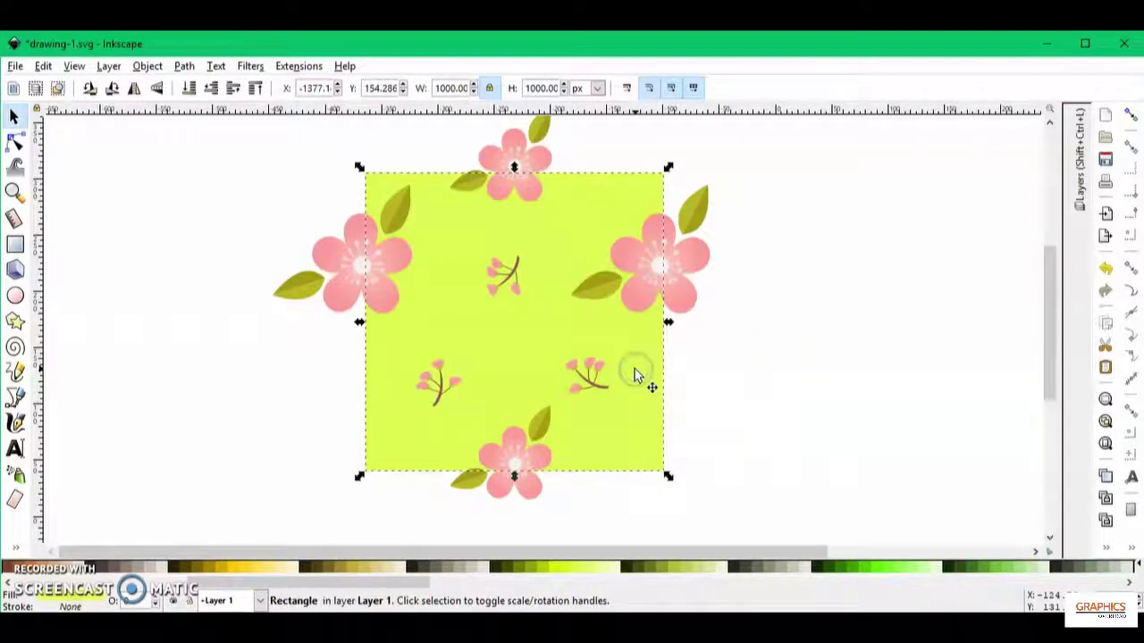
Clip the blossoms to a raised copy of the lime square.
drag(1047, 319, 1049, 313)
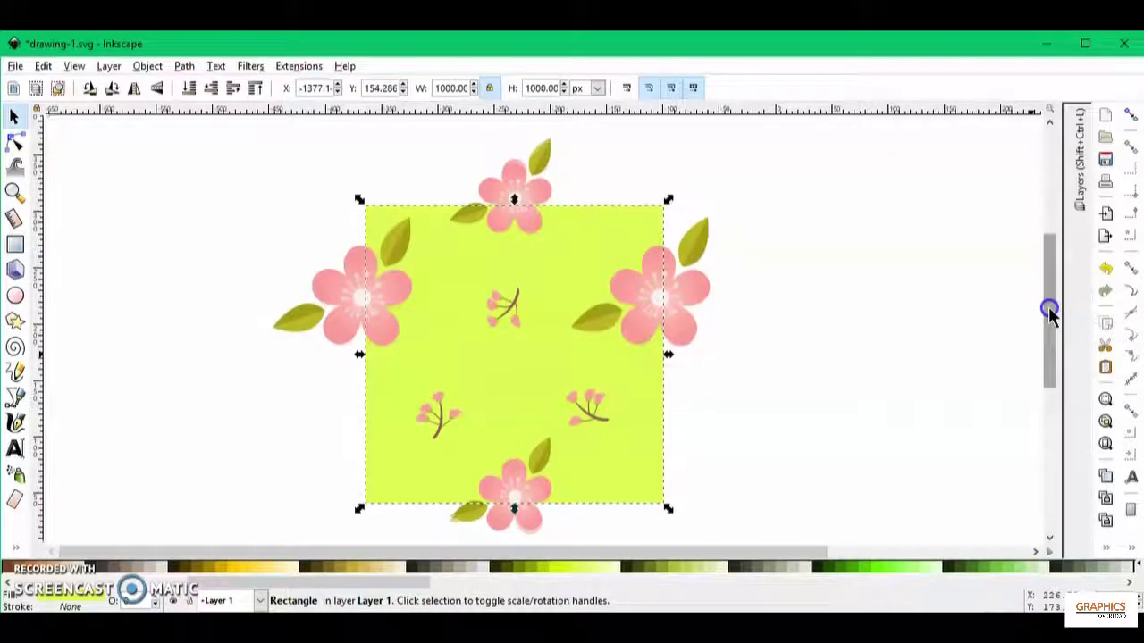
key(minus)
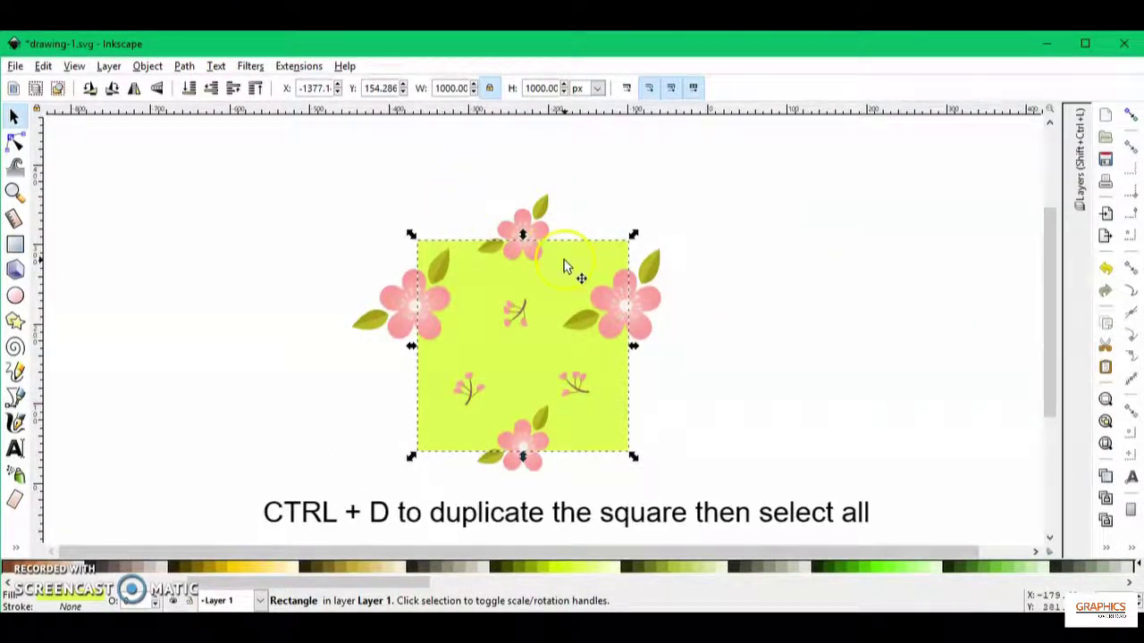
key(ctrl+d)
key(Home)
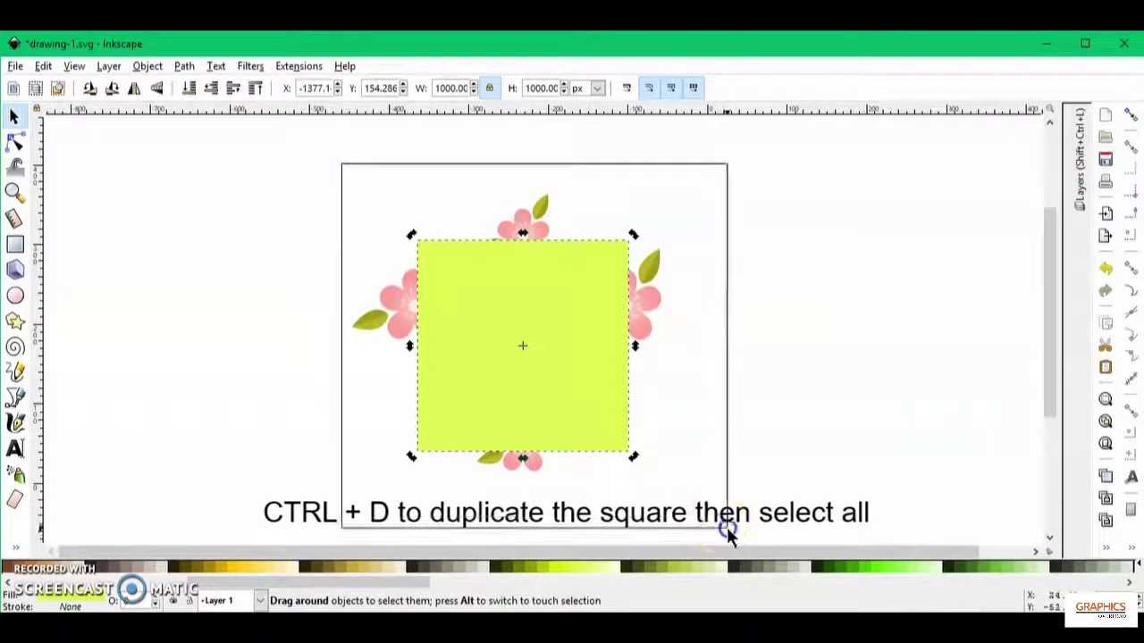
drag(460, 295, 726, 525)
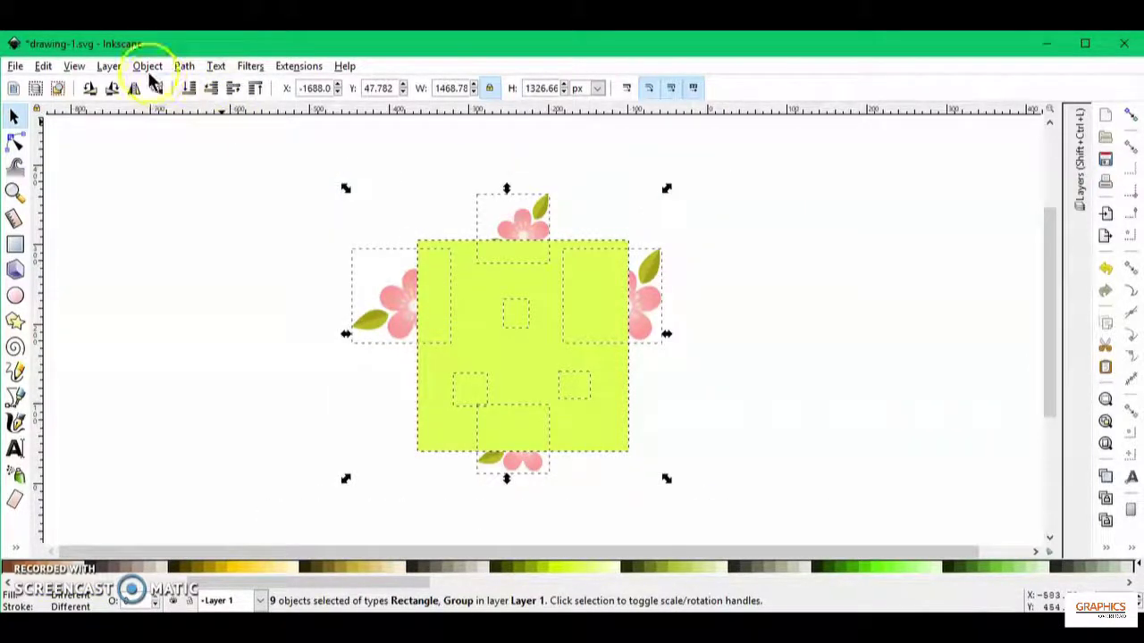
click(148, 68)
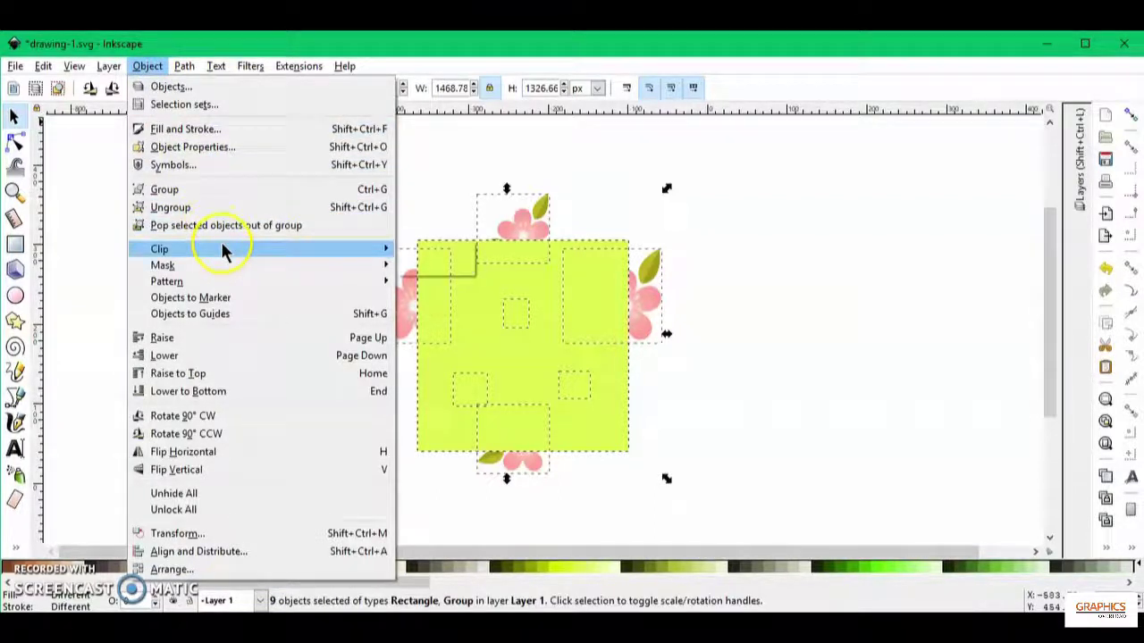
mouse_move(159, 249)
click(416, 248)
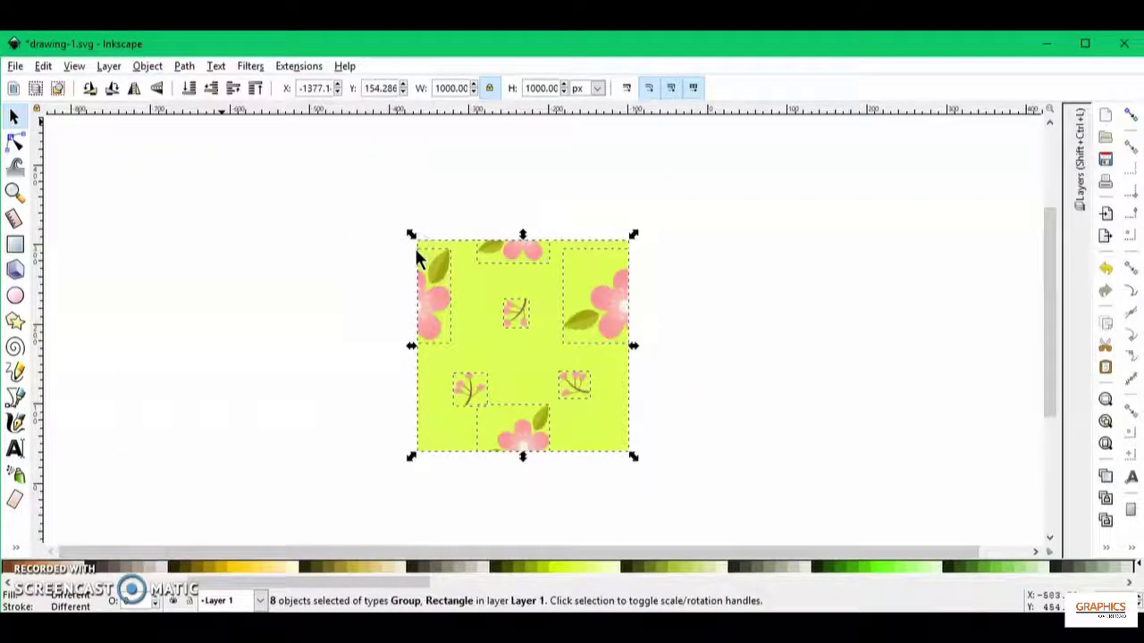
click(893, 395)
click(332, 187)
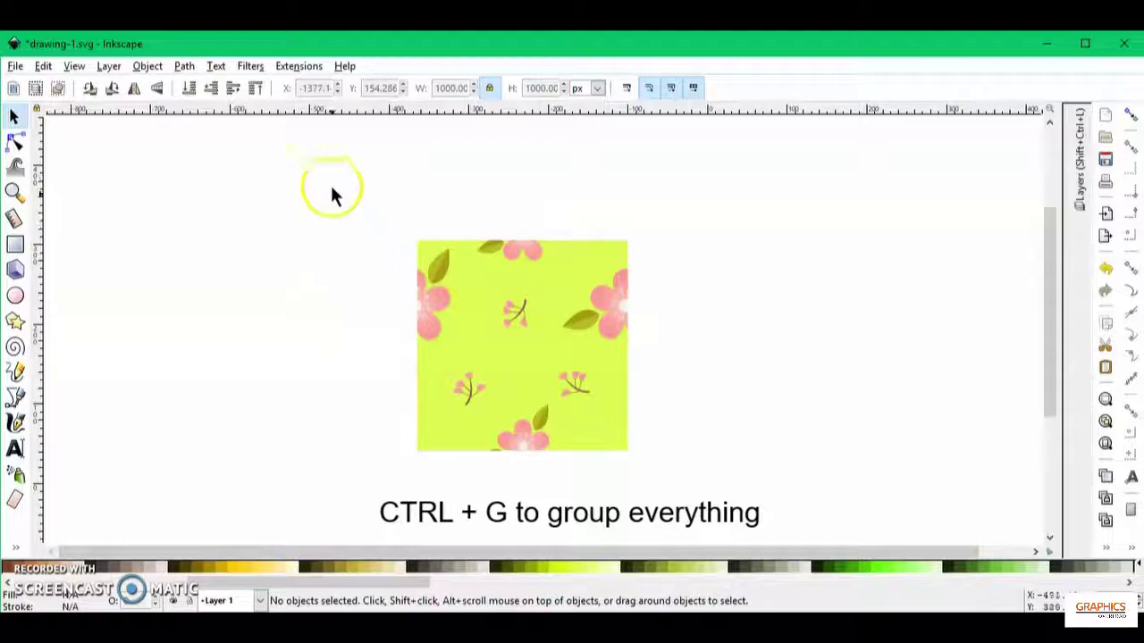
Group all eight tile pieces and move the group toward the upper left.
drag(337, 185, 692, 490)
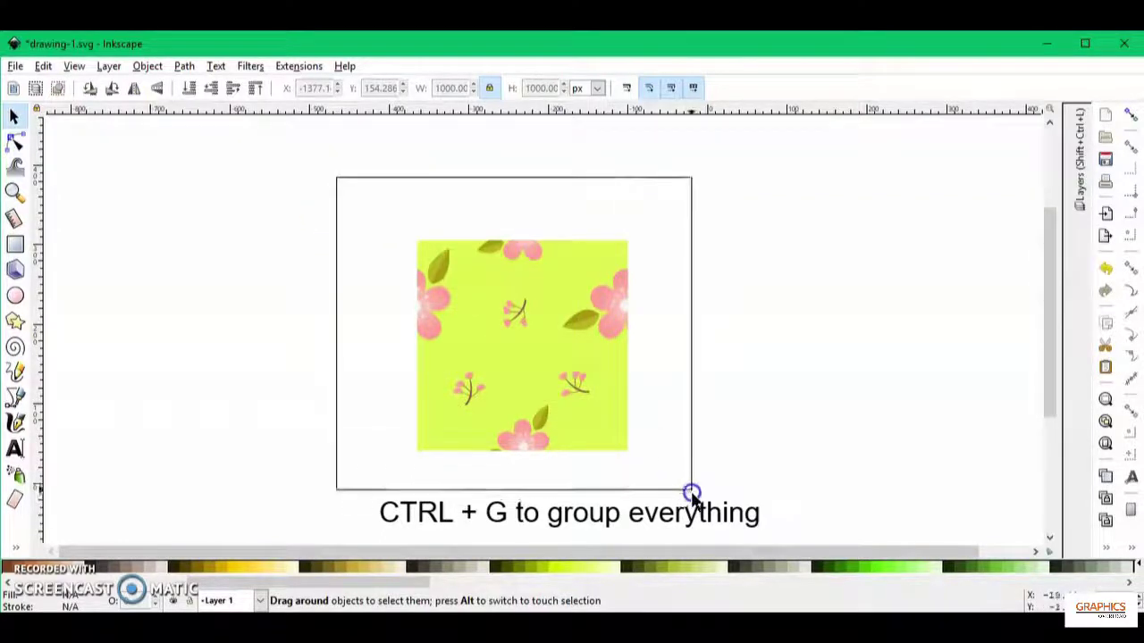
key(ctrl)
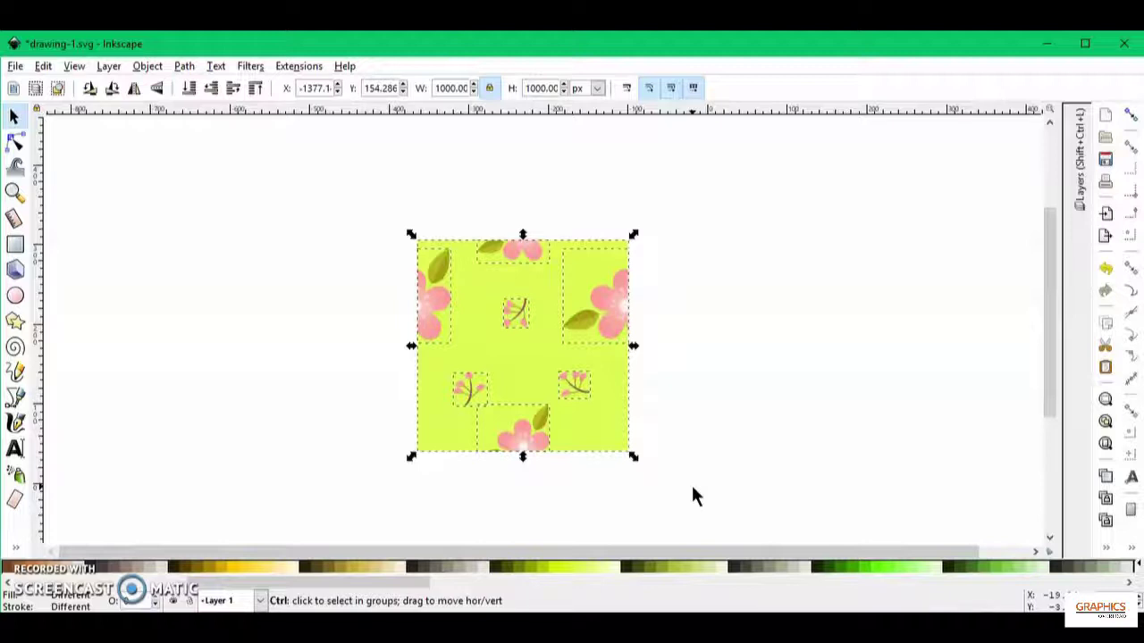
key(ctrl+g)
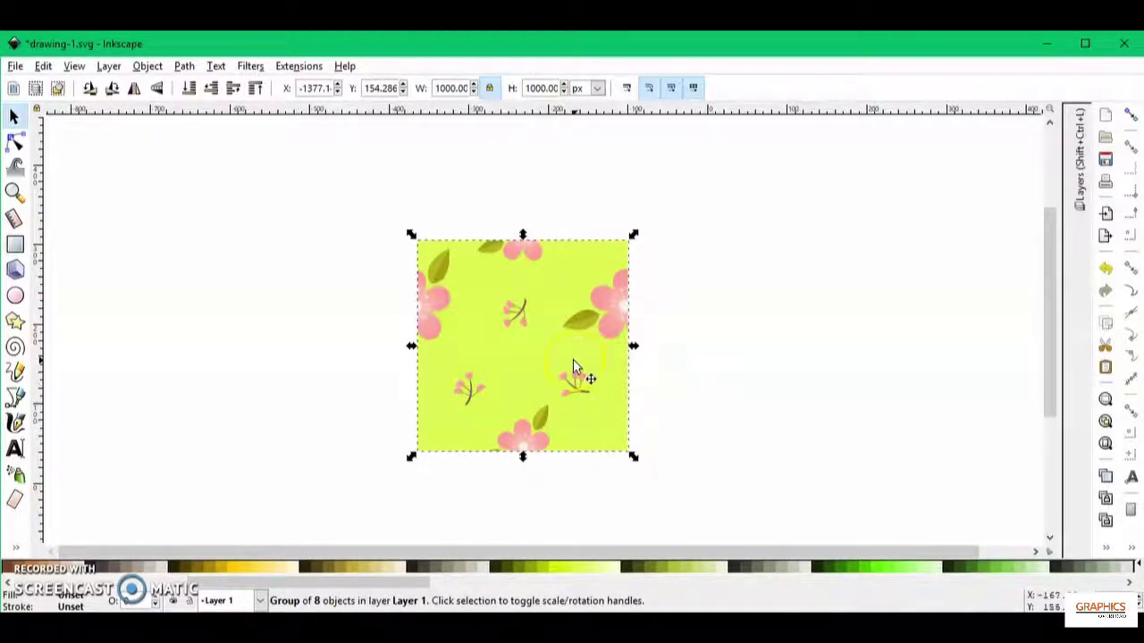
drag(573, 361, 288, 270)
key(ctrl)
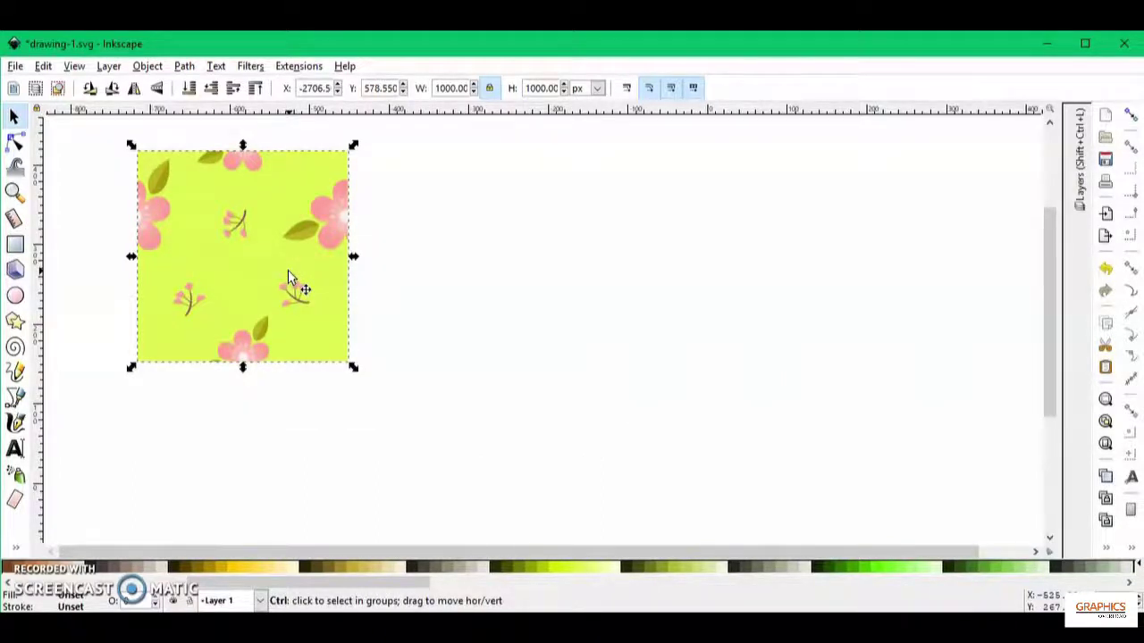
Duplicate the tile twice to the right, forming a top row of three tiles.
key(ctrl+d)
key(Right)
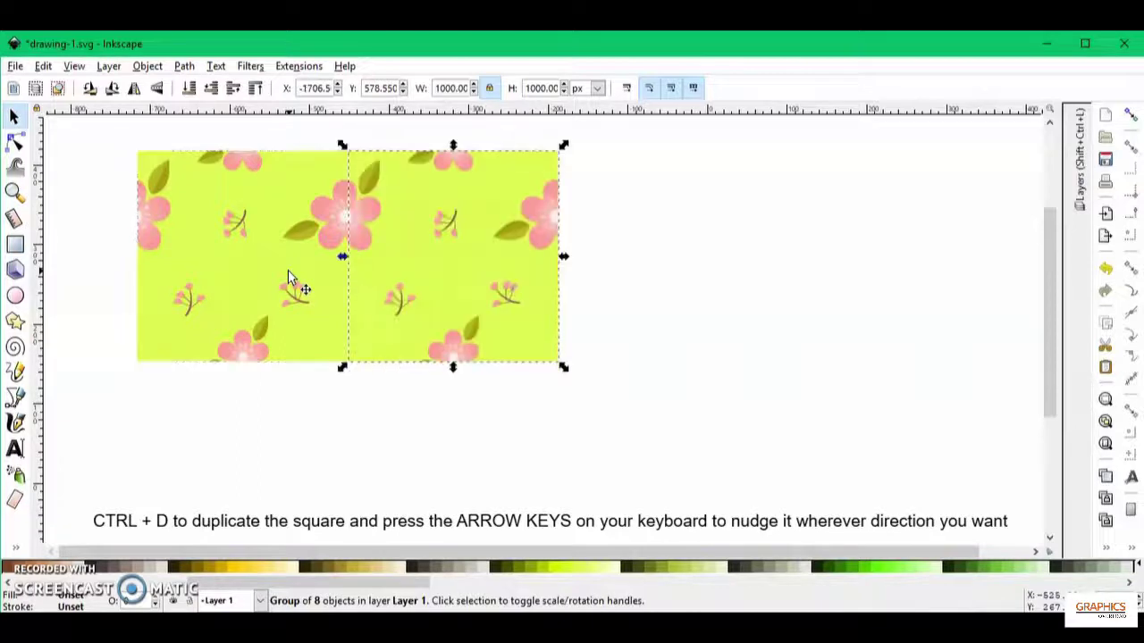
key(ctrl)
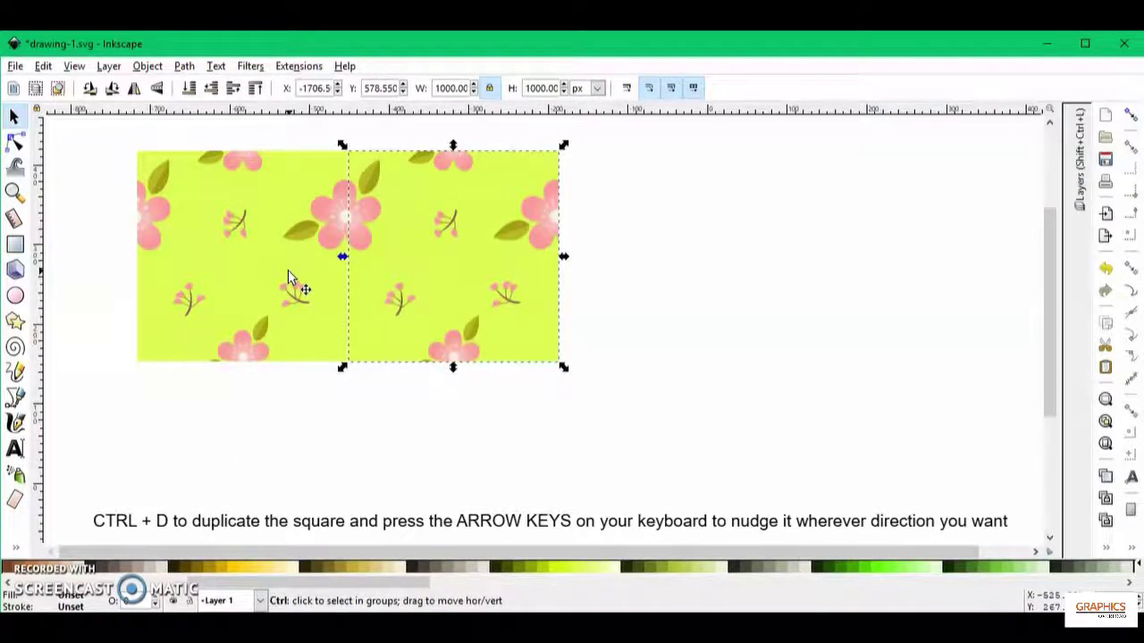
key(ctrl+d)
key(Right)
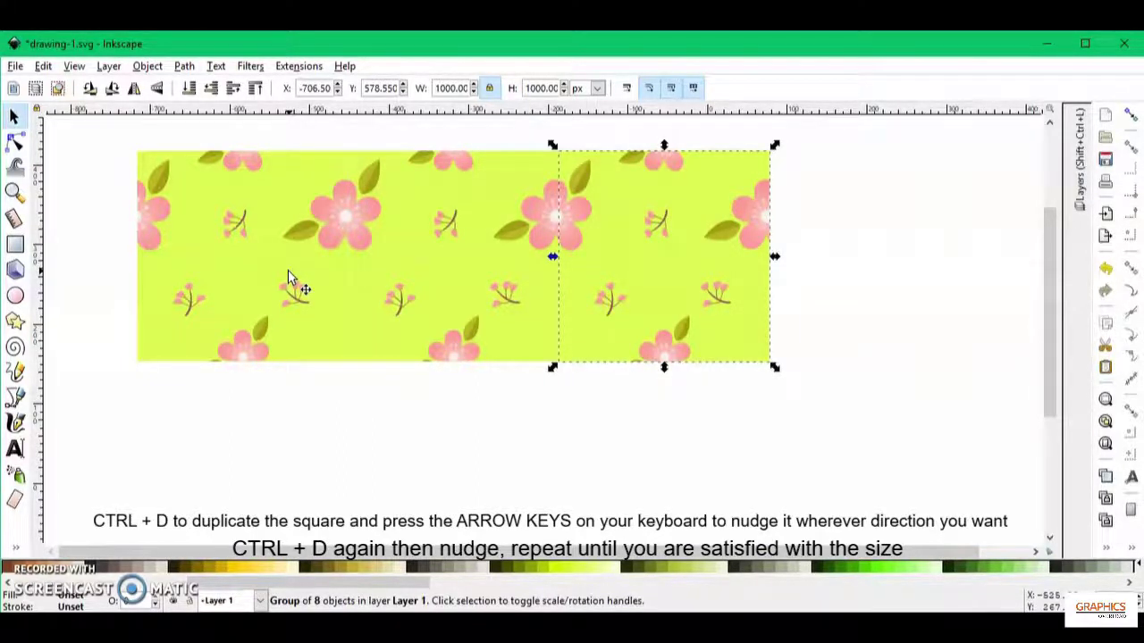
Add three tile copies underneath to complete the second row of the 3×2 grid.
key(ctrl+d)
key(Down)
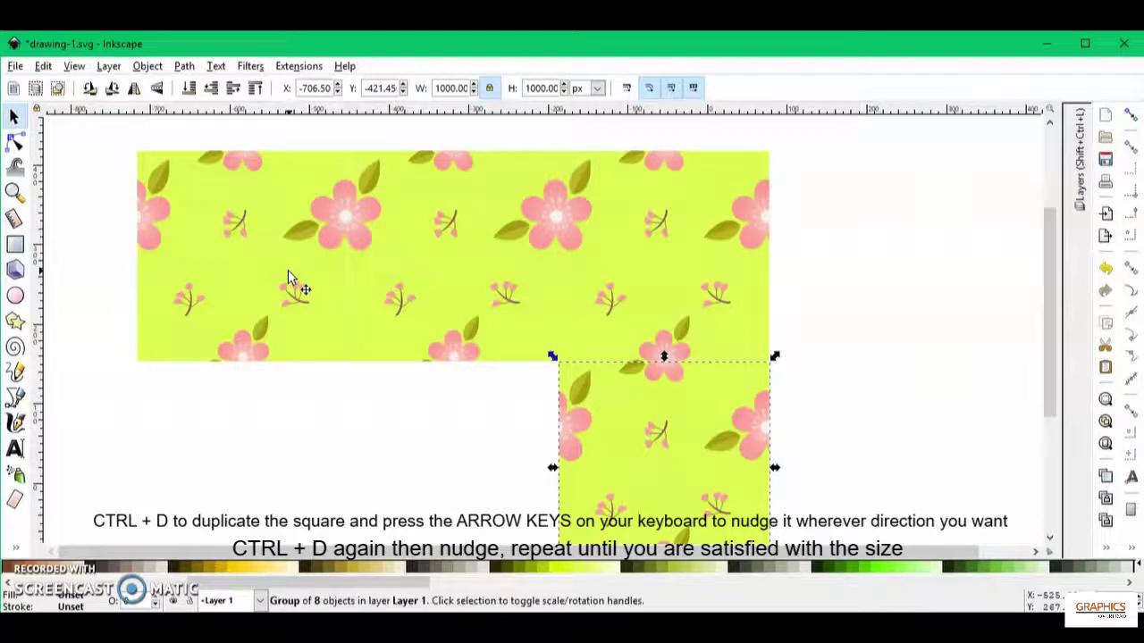
key(ctrl+d)
key(Left)
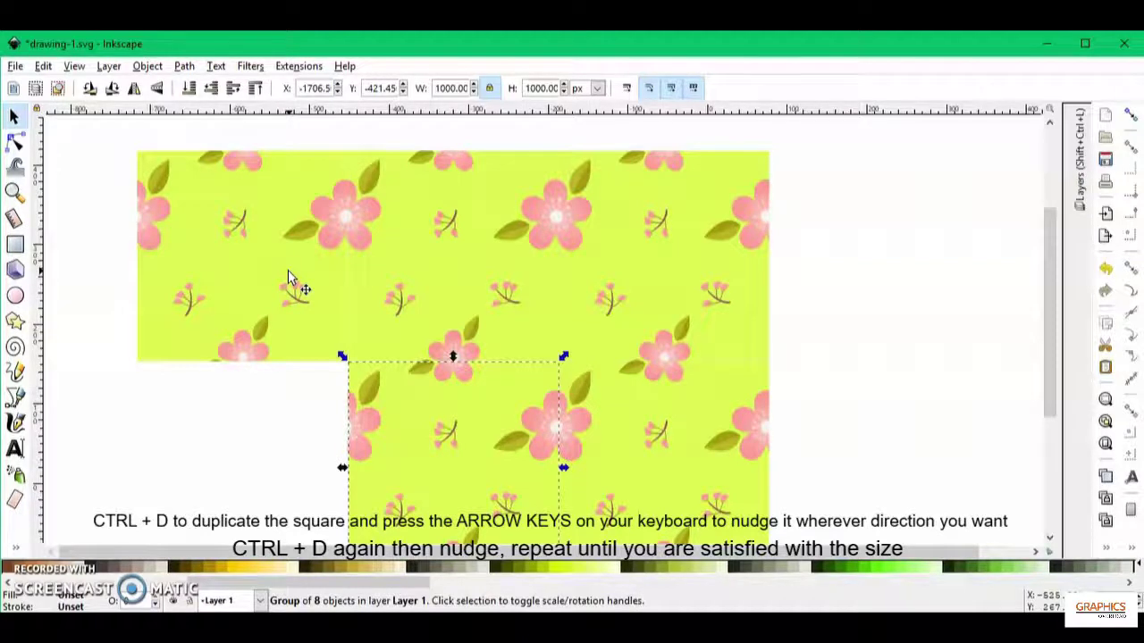
key(ctrl+d)
key(Left)
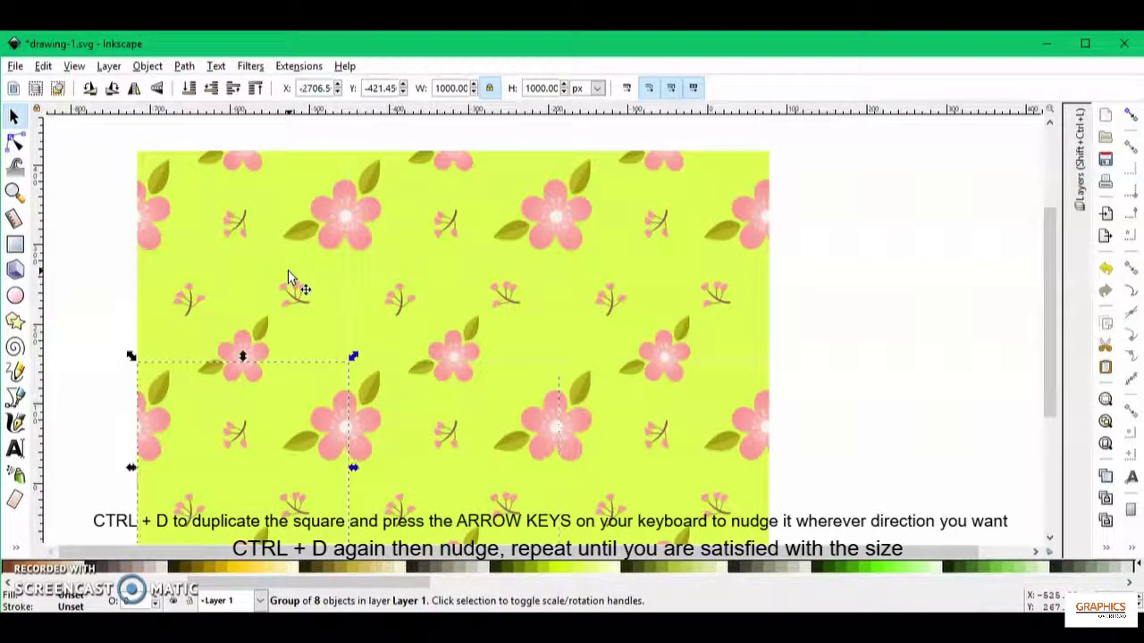
click(820, 293)
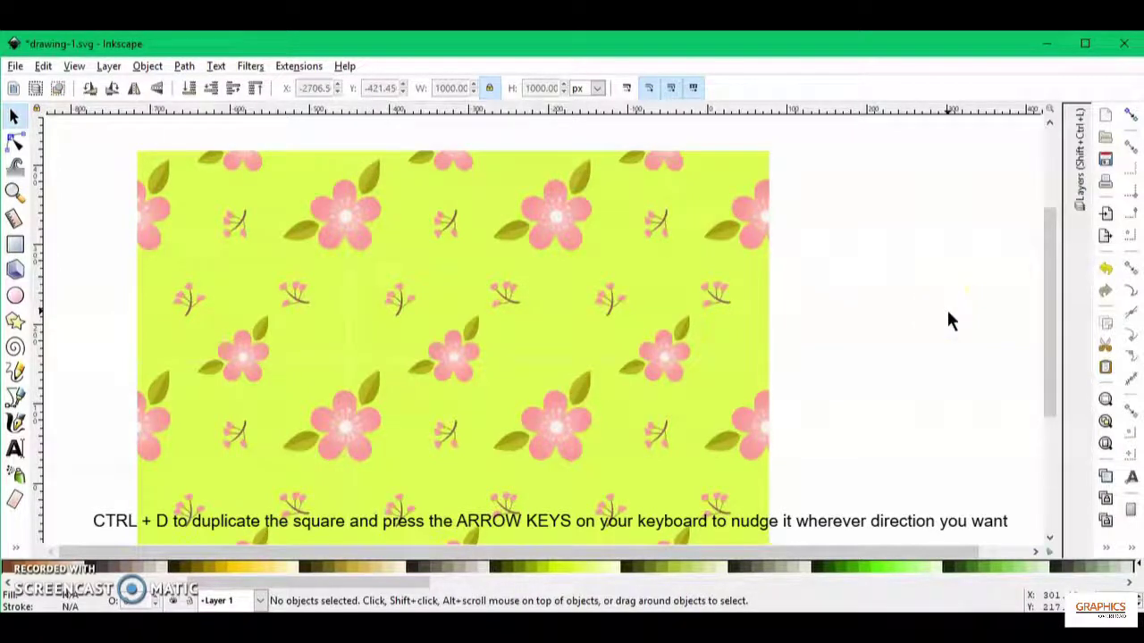
key(plus)
key(minus)
key(minus)
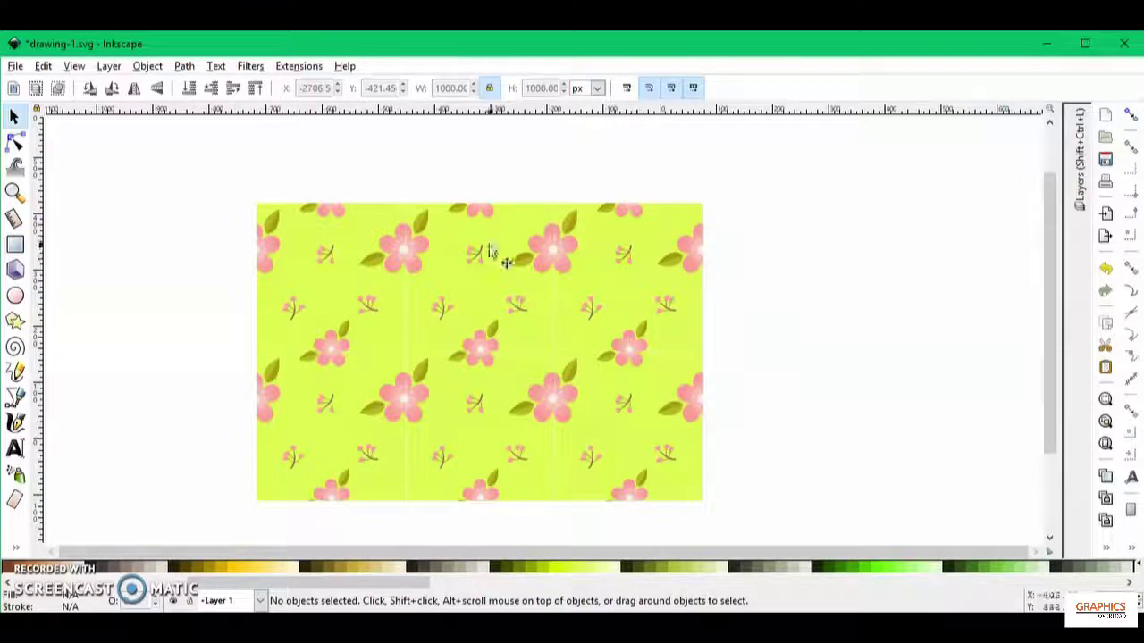
drag(206, 161, 791, 537)
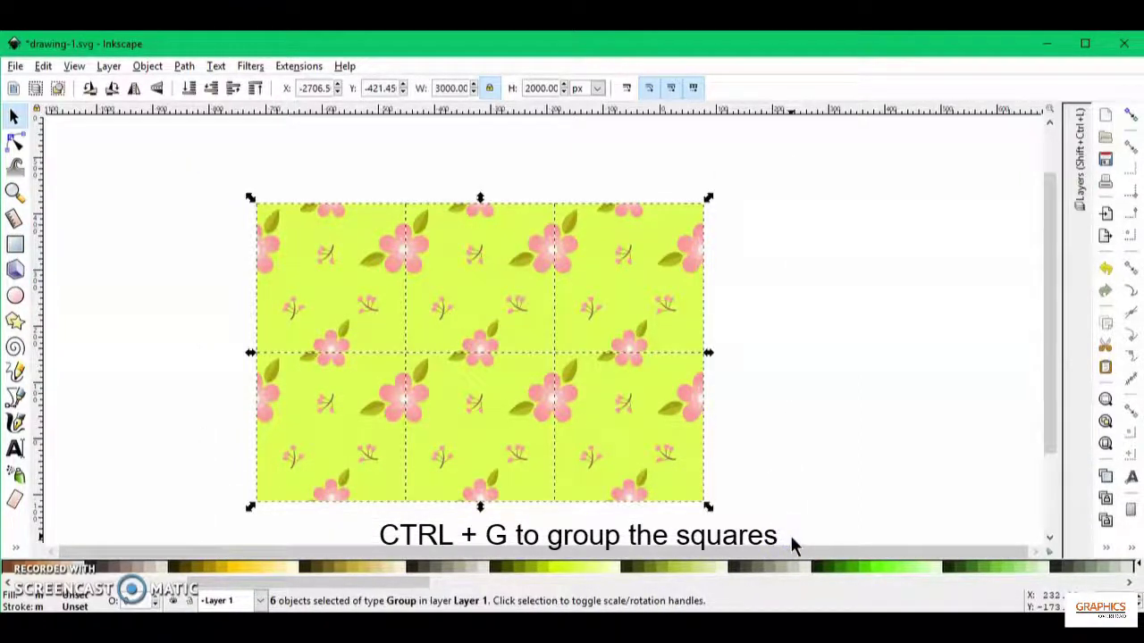
Group the six tiles into one 3000 × 2000 px pattern and shift it left.
key(ctrl)
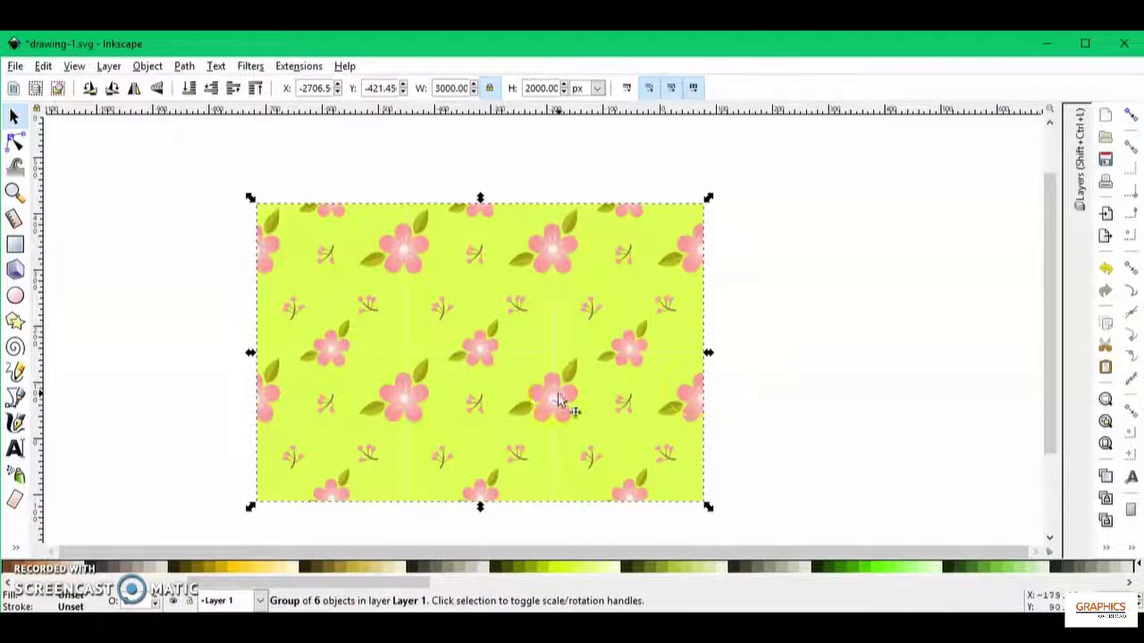
click(471, 339)
drag(471, 340, 416, 350)
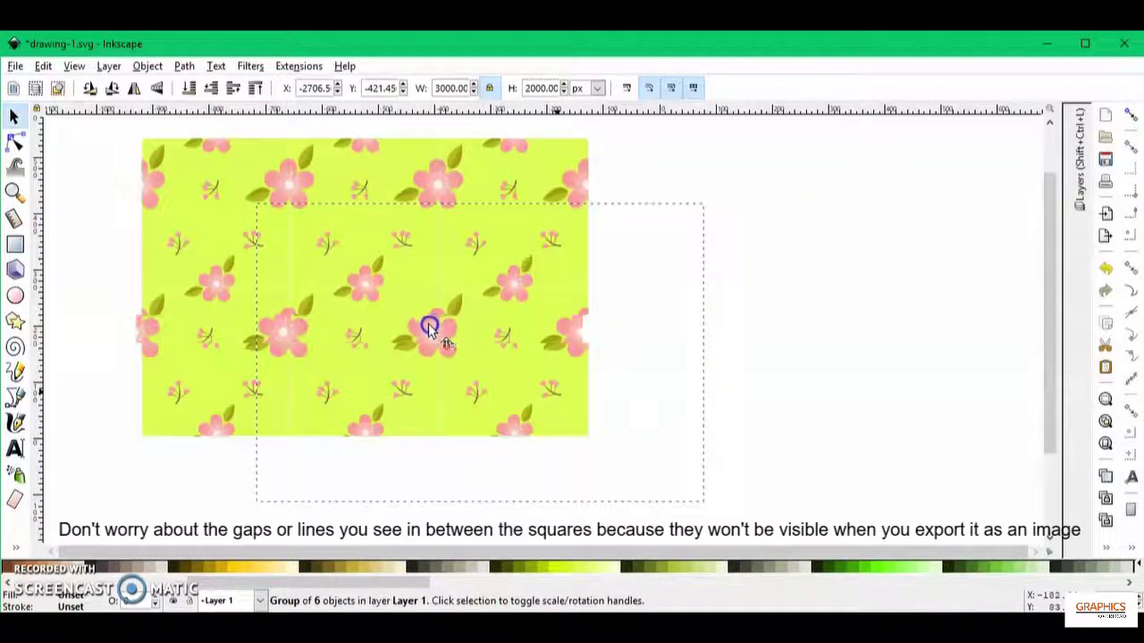
drag(416, 350, 401, 358)
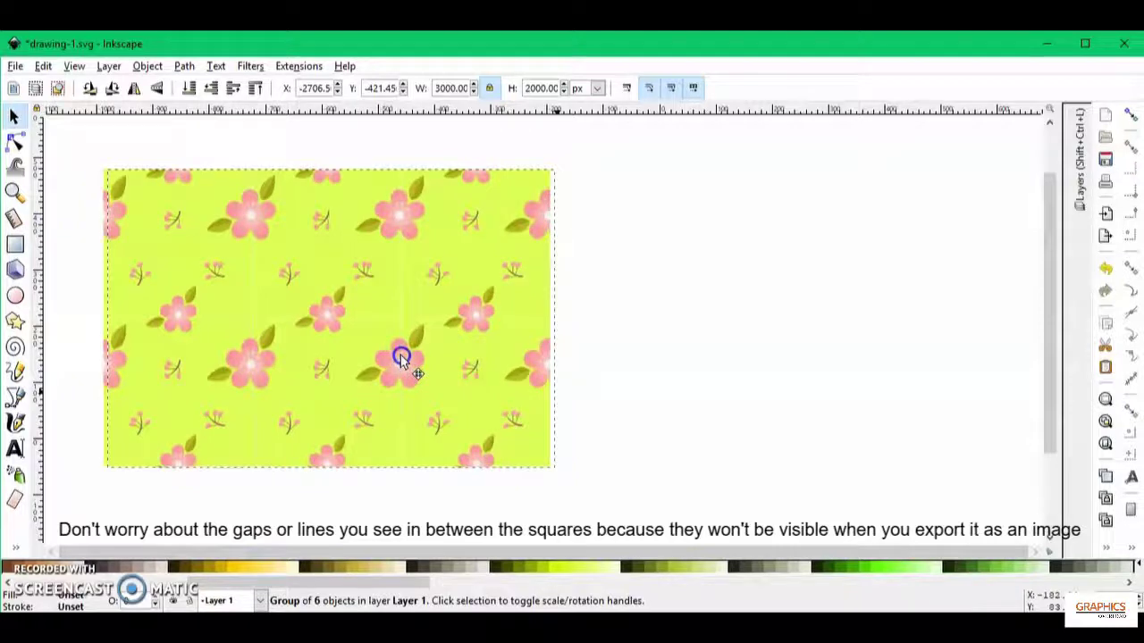
click(613, 403)
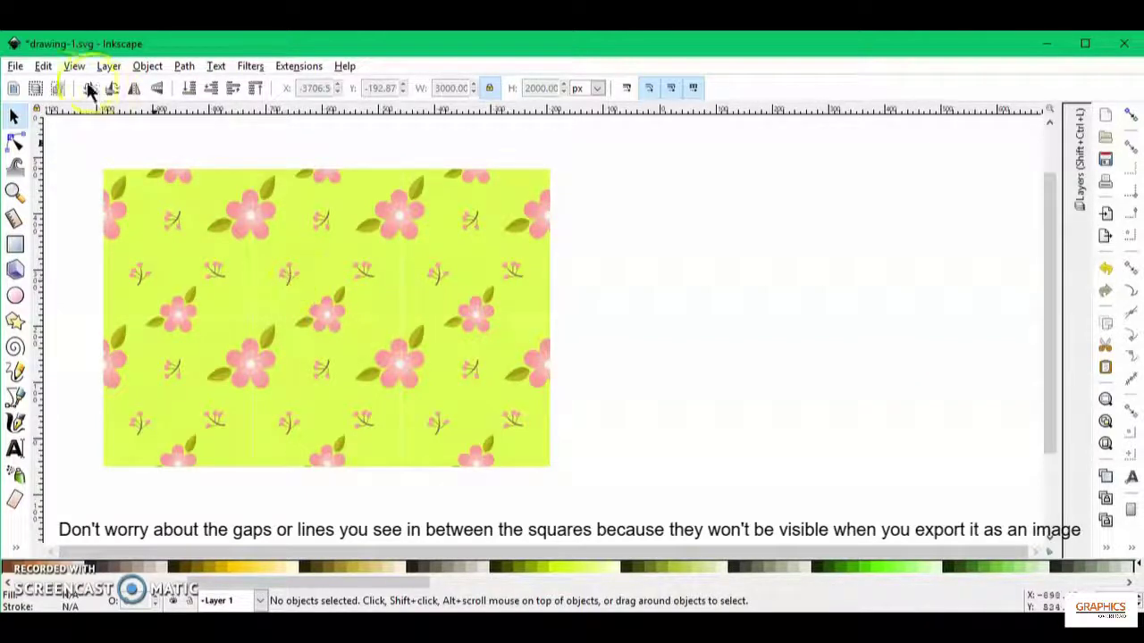
click(16, 66)
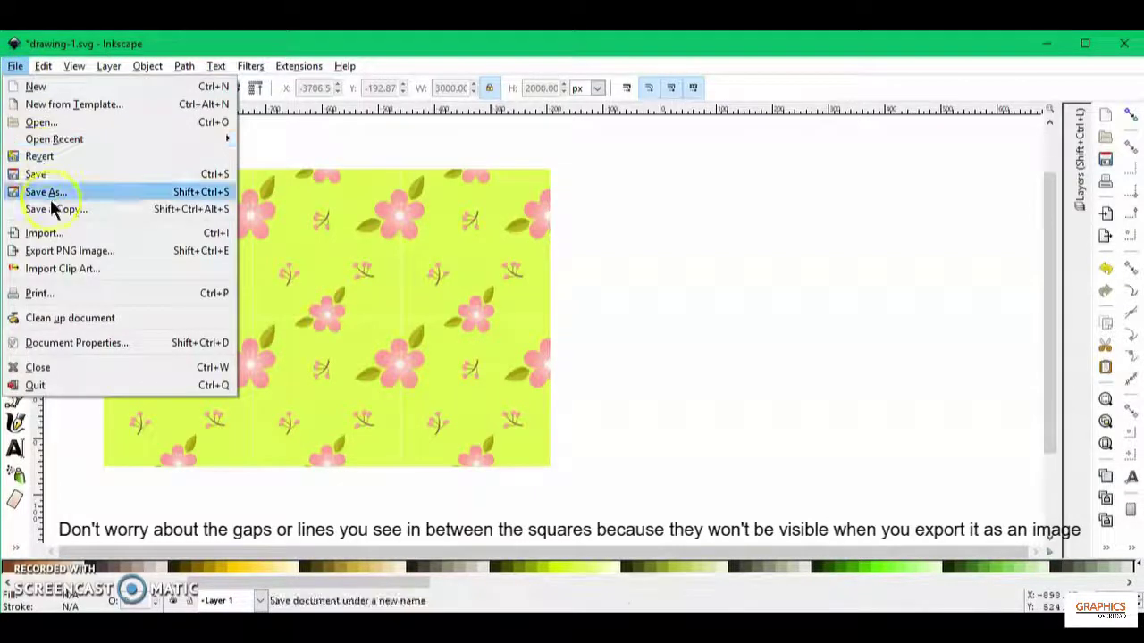
Export the whole drawing to the Desktop as drawing-1.png at 3134 × 2090 px.
click(64, 253)
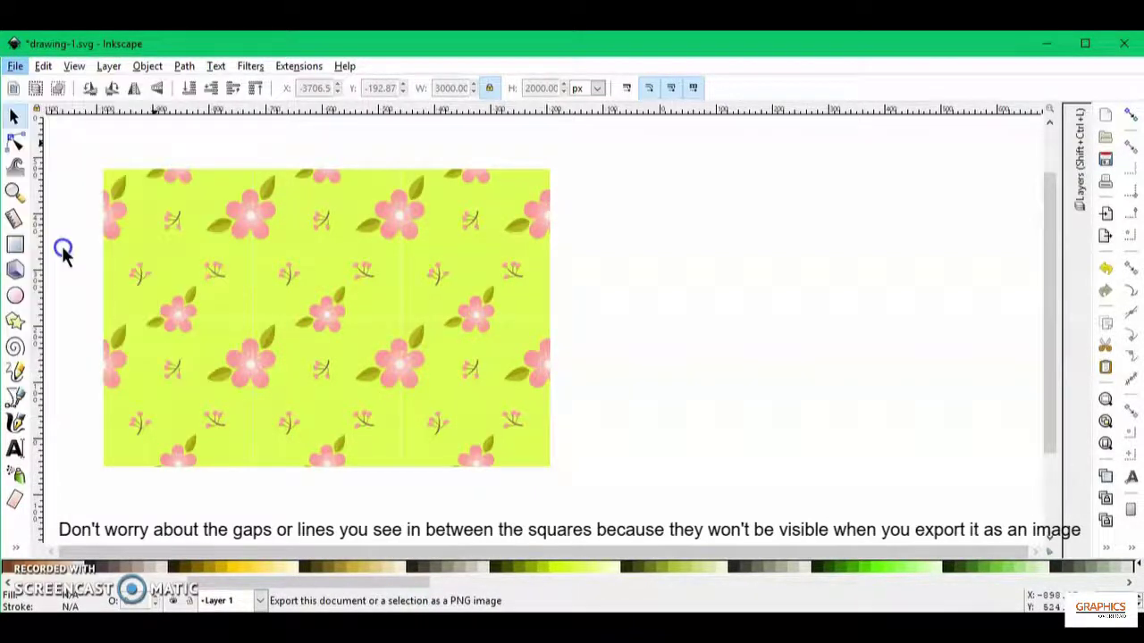
click(1015, 355)
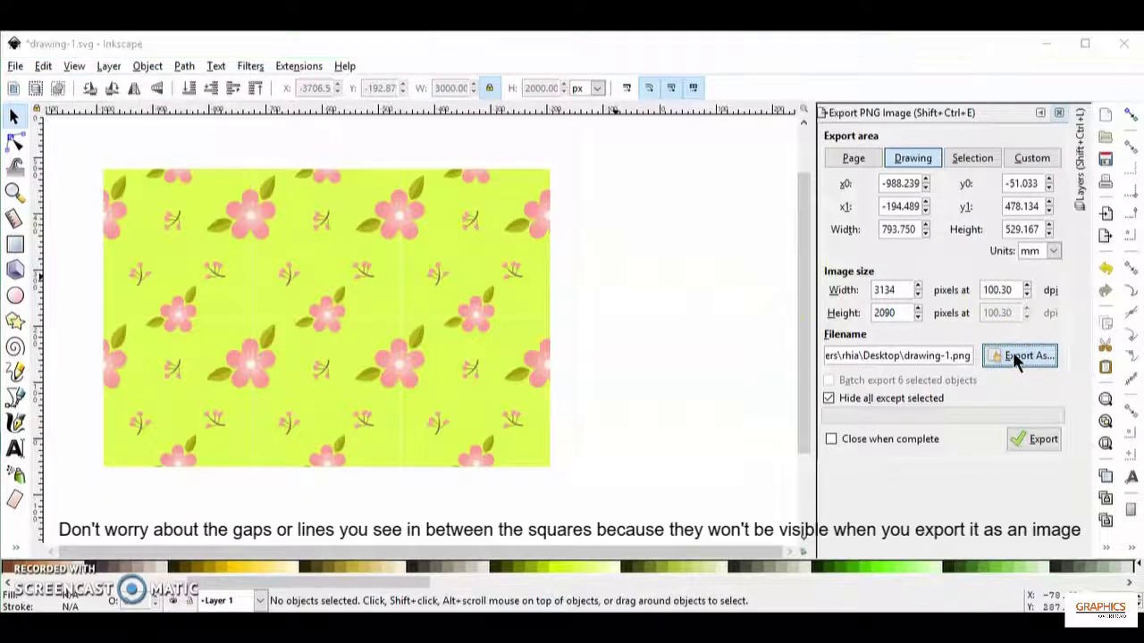
click(452, 438)
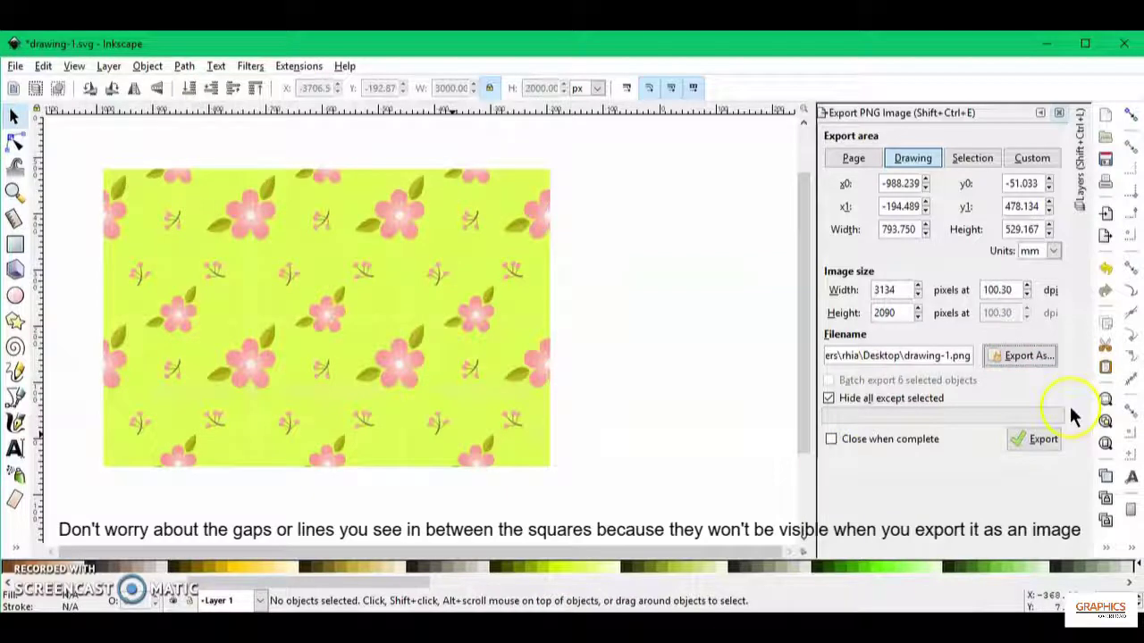
click(1032, 440)
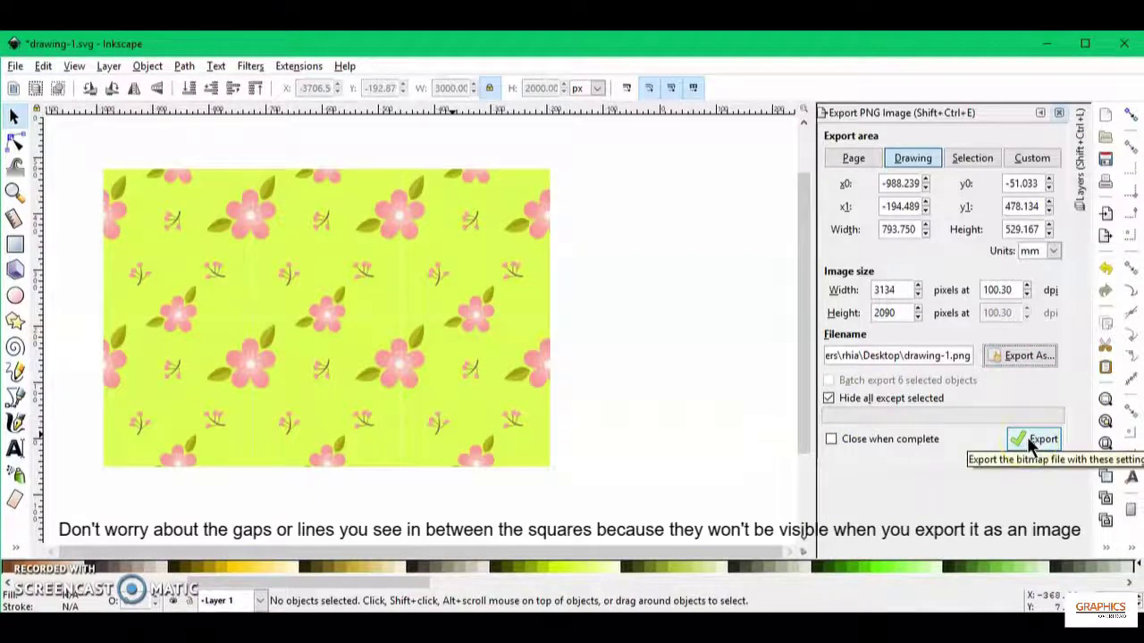
click(1030, 441)
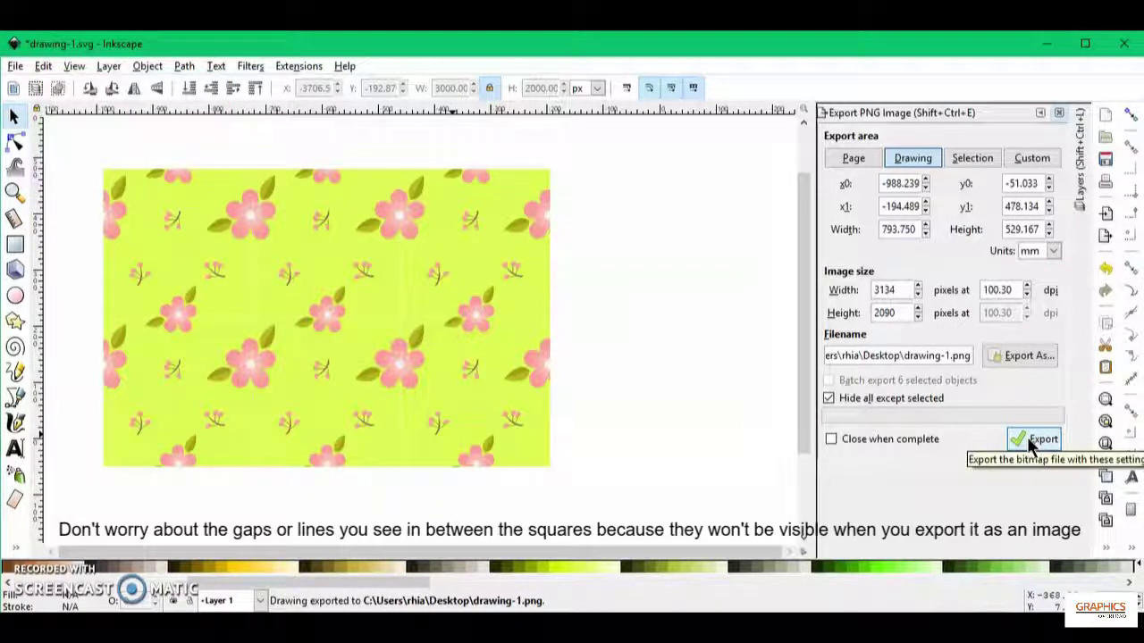
click(1059, 112)
key(Escape)
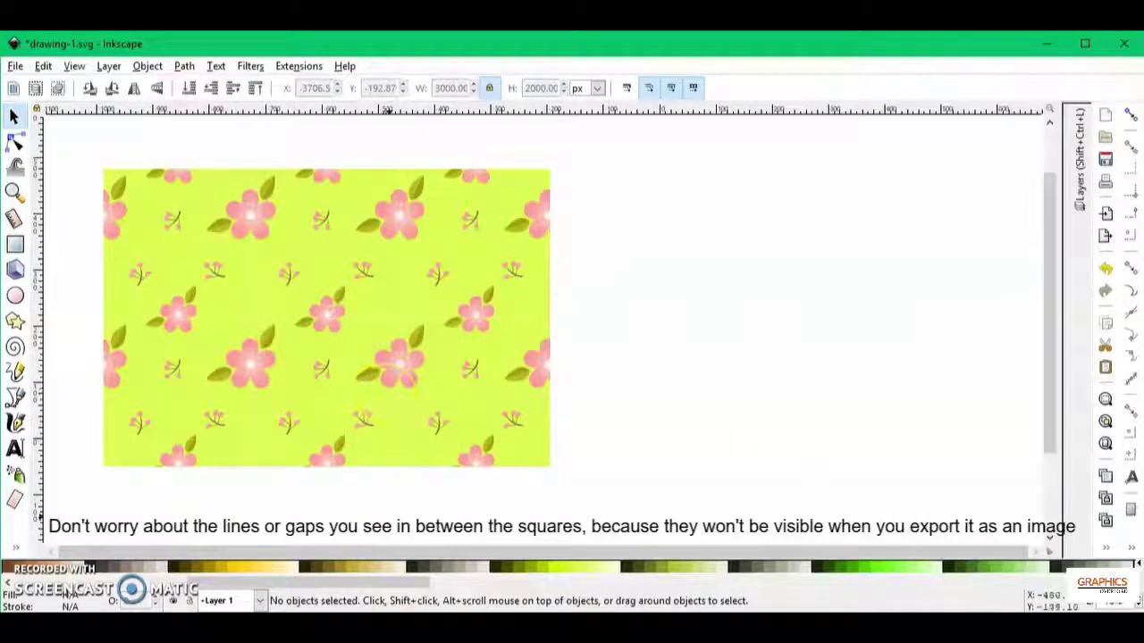